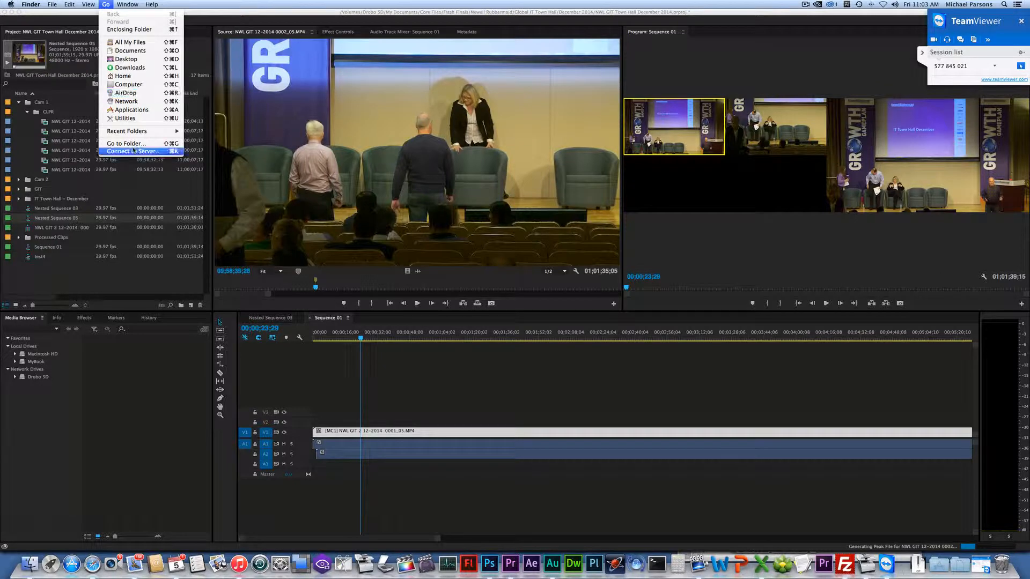
- Go to the ~/Library folder, view Application Support/Adobe in column view, and close the window
{"action": "left_click", "coordinate": [126, 143]}
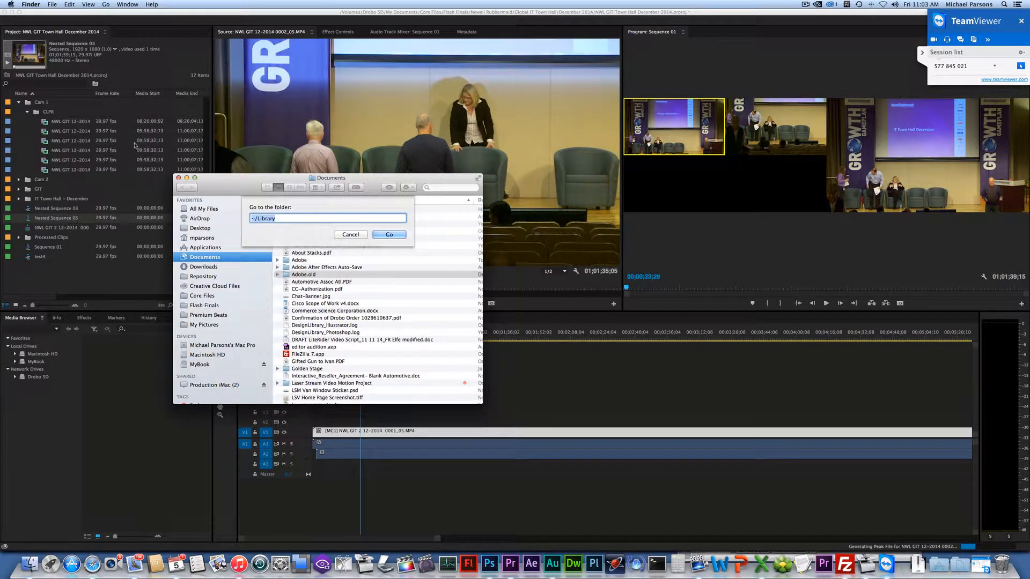
{"action": "key", "text": "Return"}
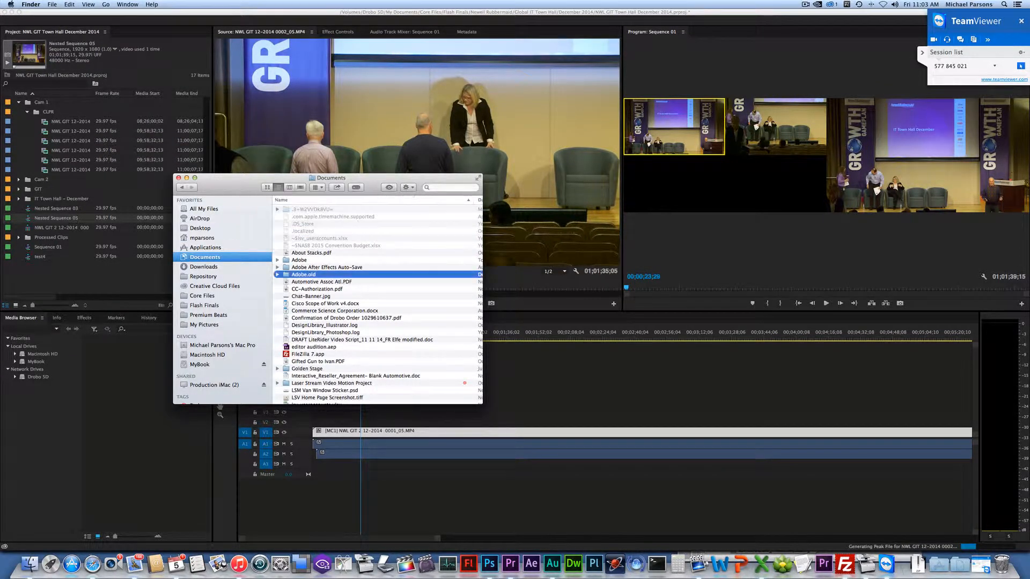
{"action": "key", "text": "super+3"}
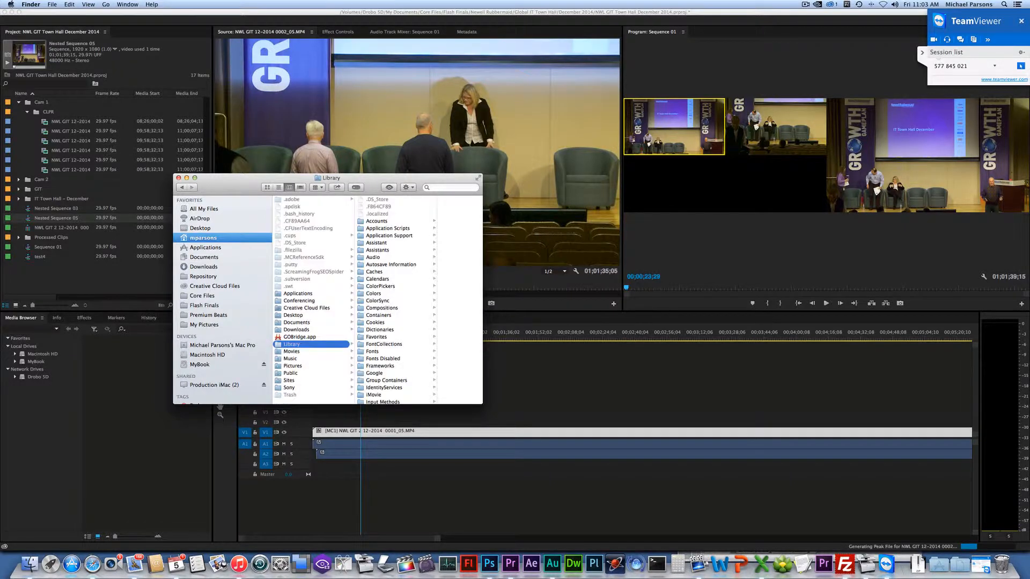
{"action": "left_click", "coordinate": [389, 236]}
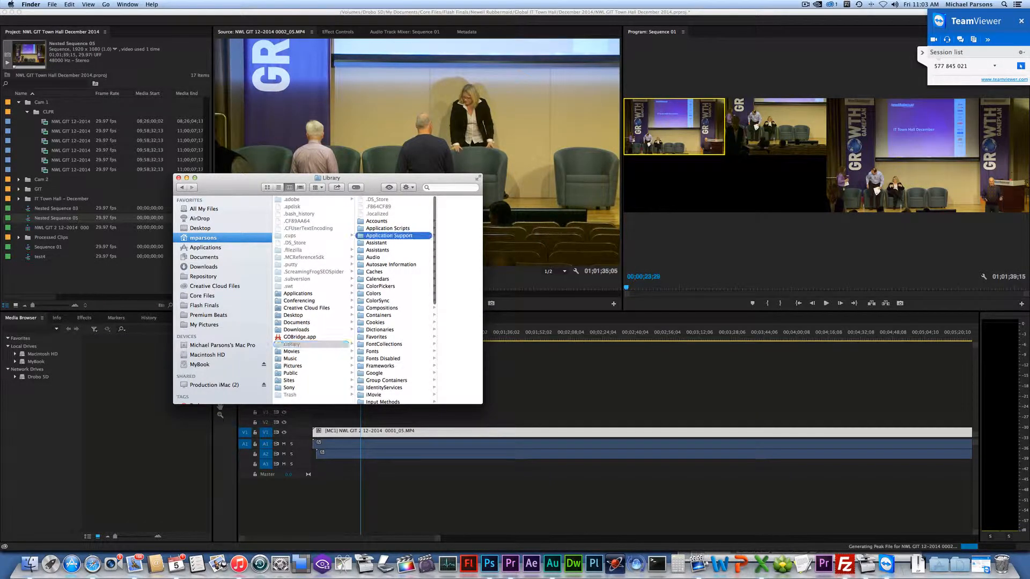
{"action": "left_click", "coordinate": [419, 221]}
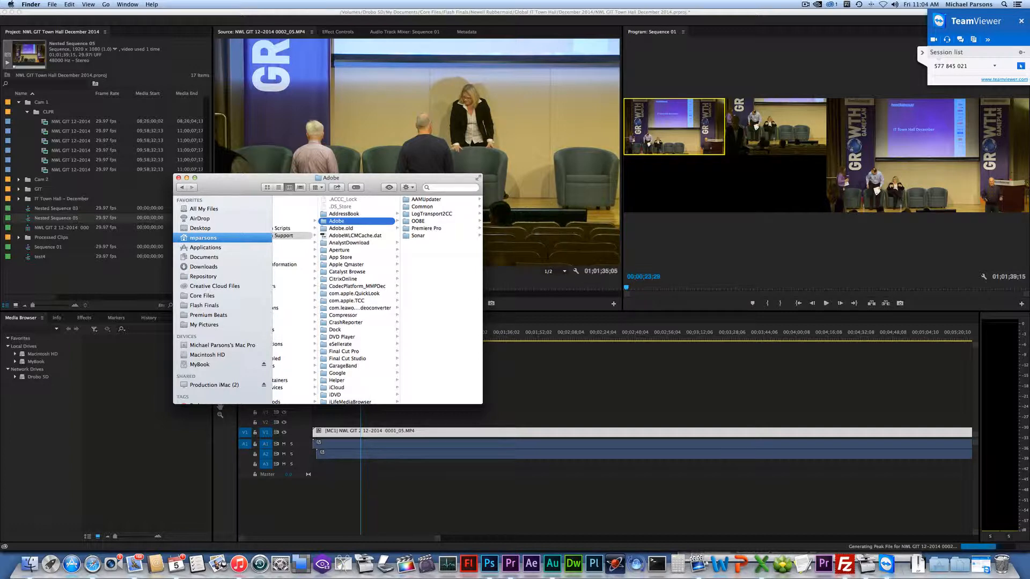
{"action": "left_click", "coordinate": [179, 178]}
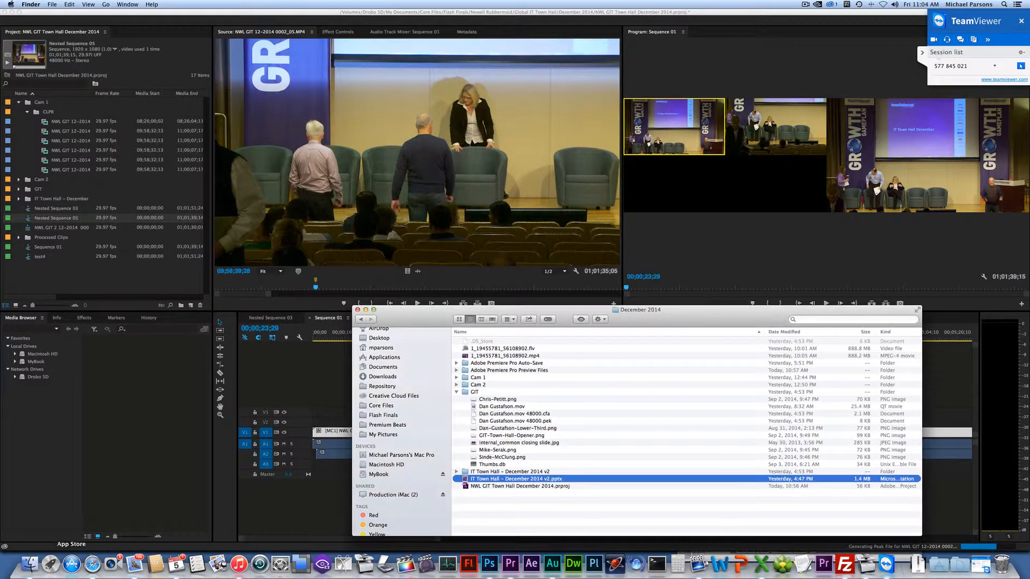
- Switch to Finder, go to the system-level /Library folder, and view Application Support/Adobe in column view
{"action": "left_click", "coordinate": [7, 567]}
{"action": "left_click", "coordinate": [104, 5]}
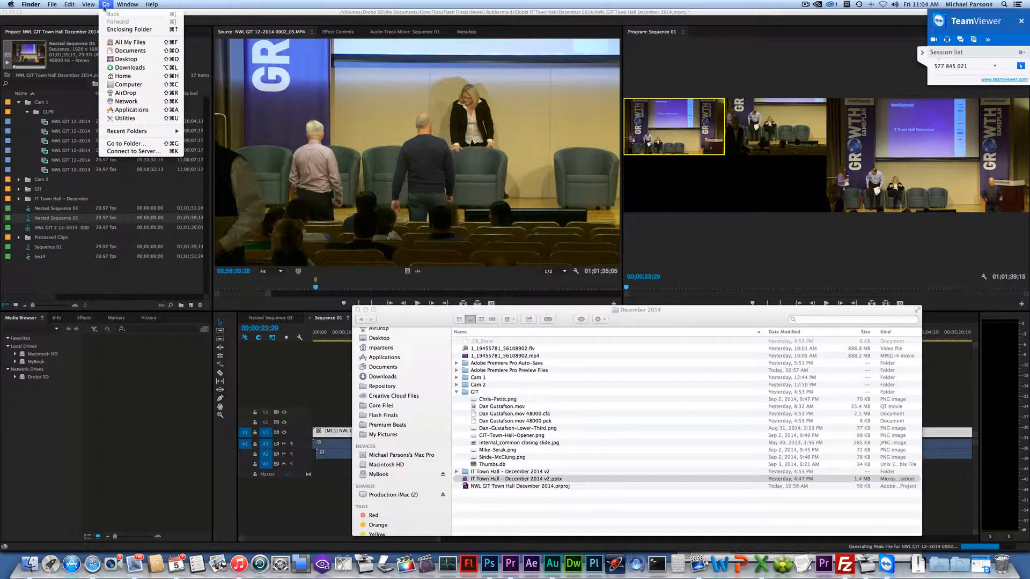
{"action": "left_click", "coordinate": [124, 143]}
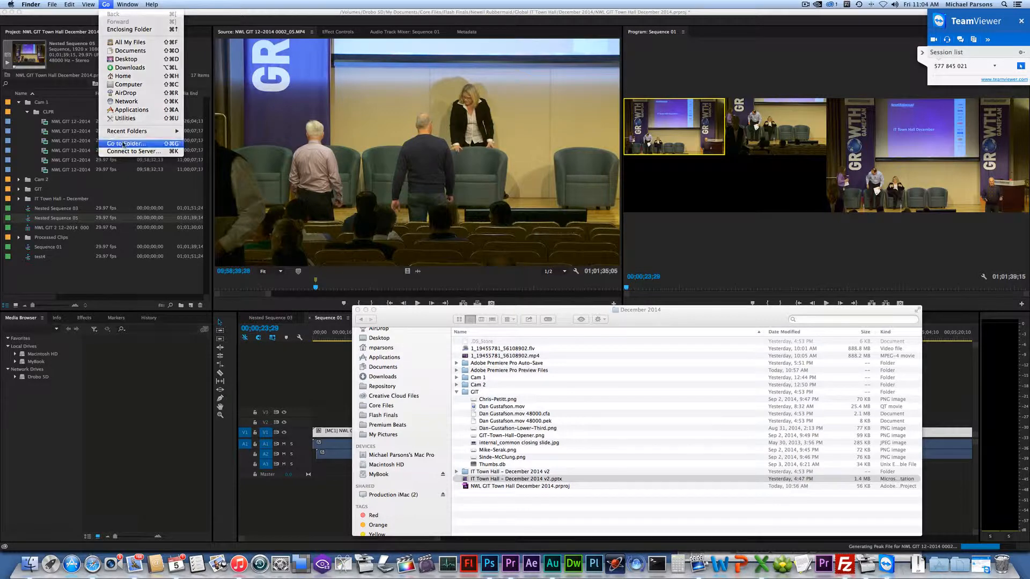
{"action": "left_click", "coordinate": [561, 350]}
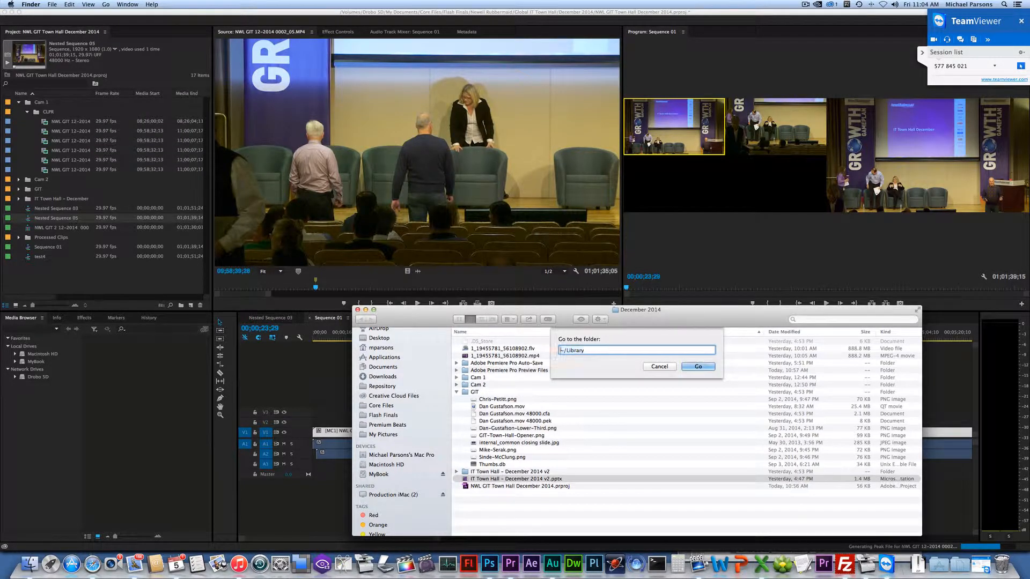
{"action": "key", "text": "Return"}
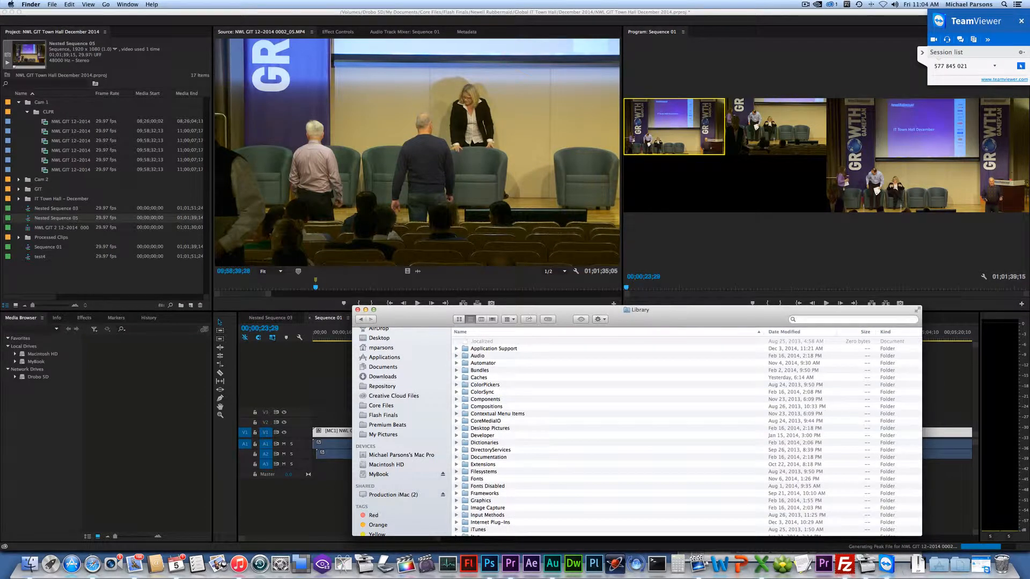
{"action": "key", "text": "super+3"}
{"action": "left_click", "coordinate": [568, 339]}
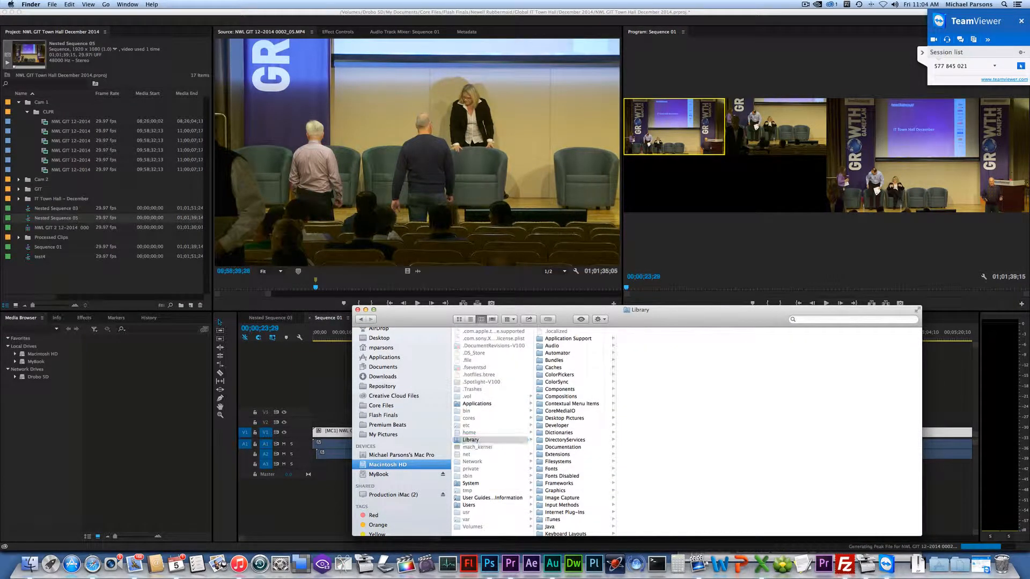
{"action": "left_click", "coordinate": [635, 346]}
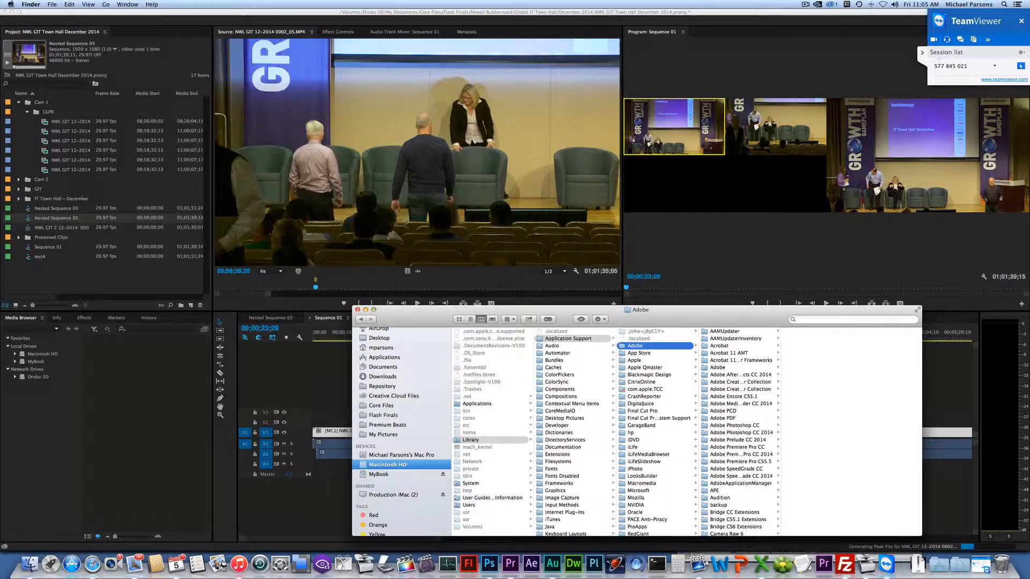
- Browse Documents in column view to Adobe/Premiere Pro/8.0, and close the window
{"action": "left_click", "coordinate": [384, 367]}
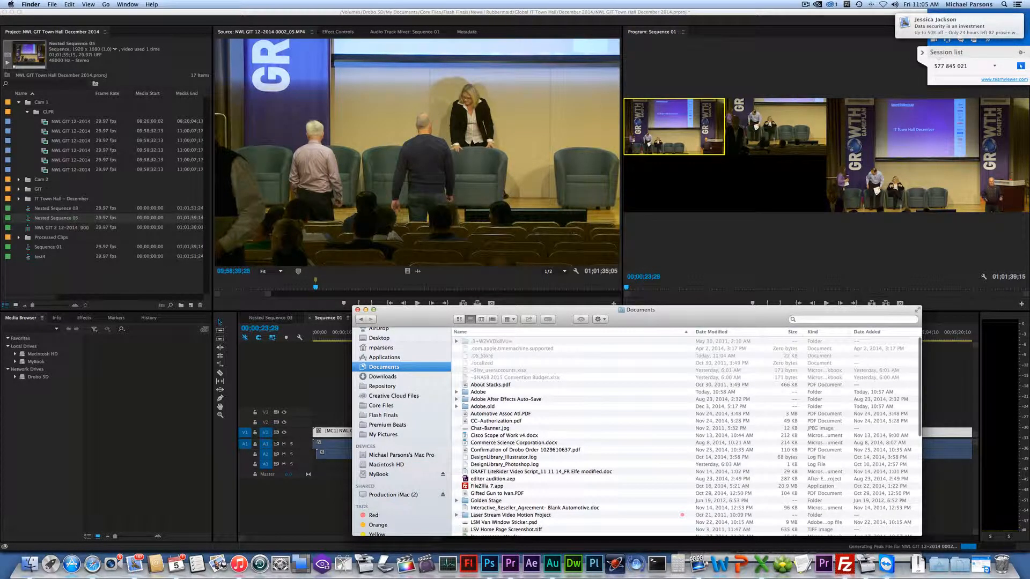
{"action": "key", "text": "super+3"}
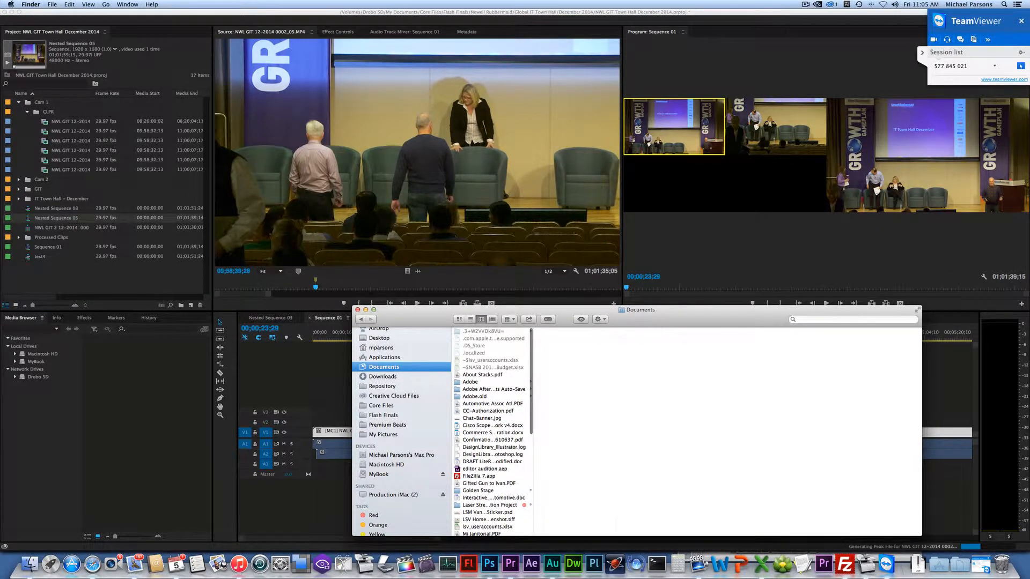
{"action": "left_click", "coordinate": [471, 382]}
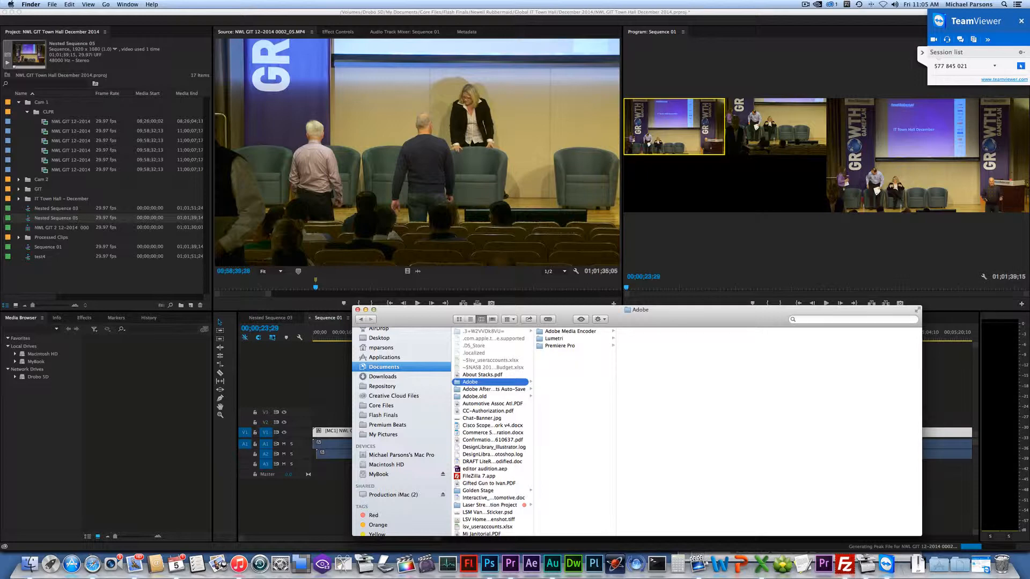
{"action": "left_click", "coordinate": [560, 346]}
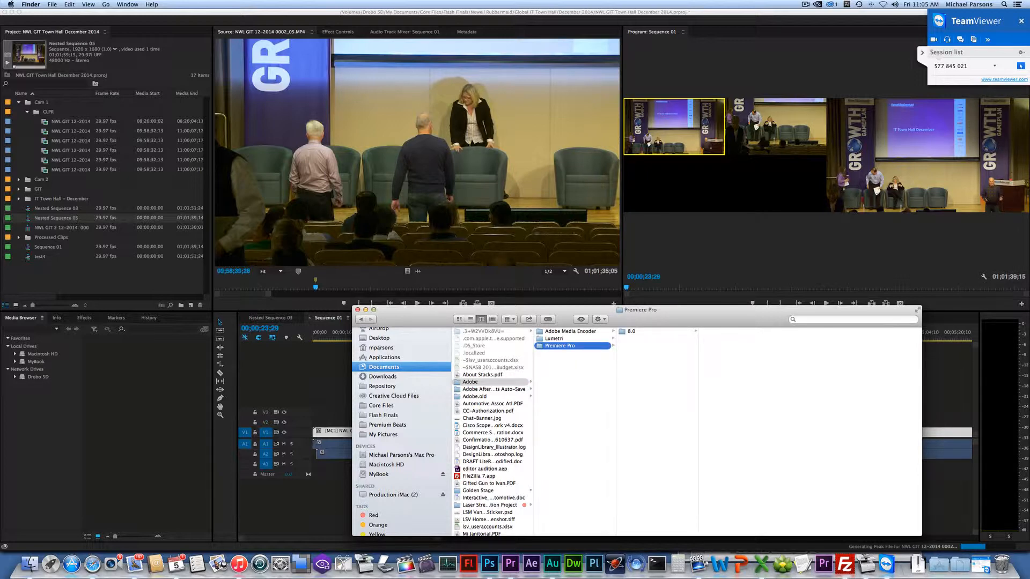
{"action": "left_click", "coordinate": [632, 331]}
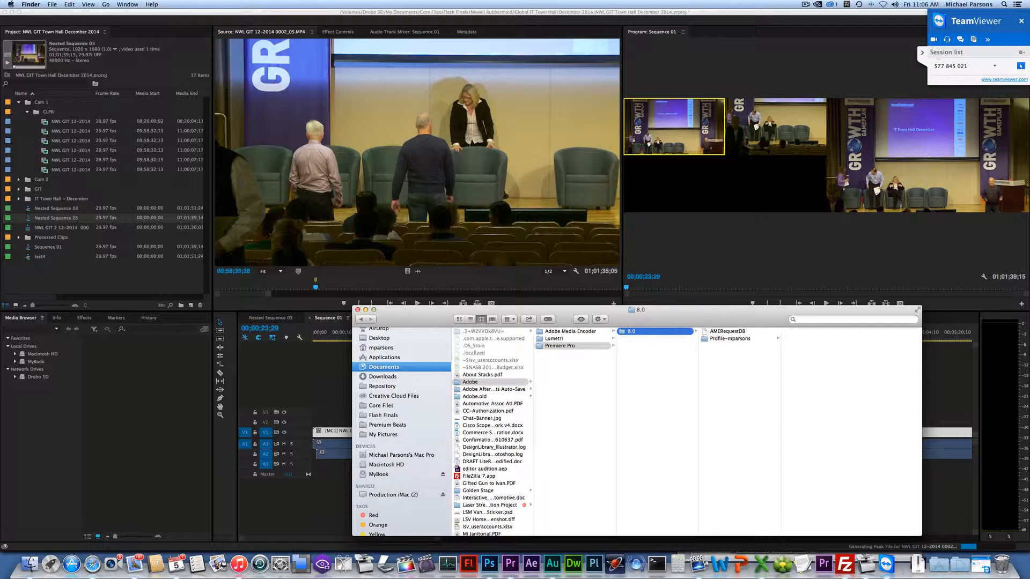
{"action": "key", "text": "super+w"}
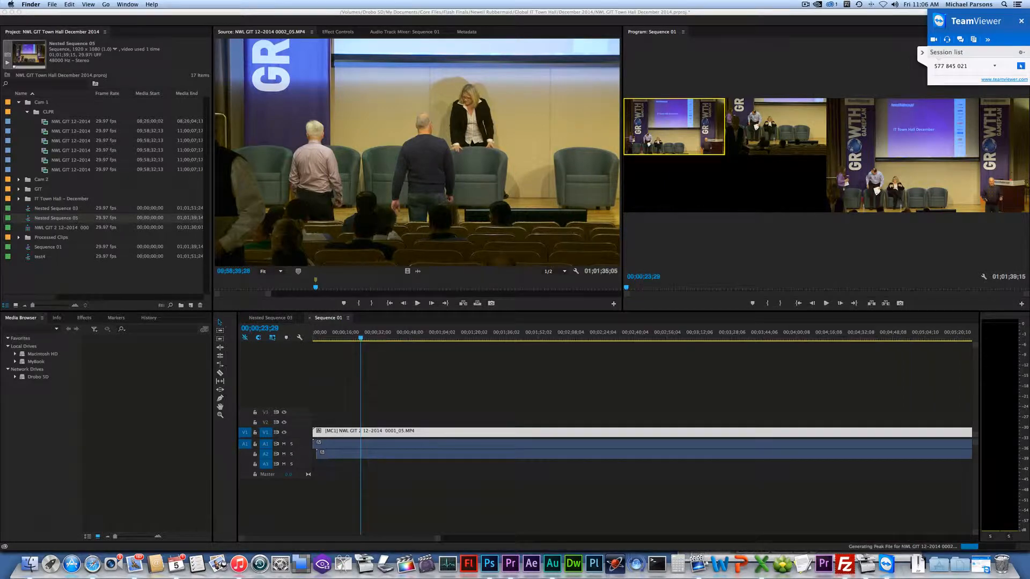
- Go to ~/Library and open its Application Support/Adobe folder
{"action": "left_click", "coordinate": [106, 5]}
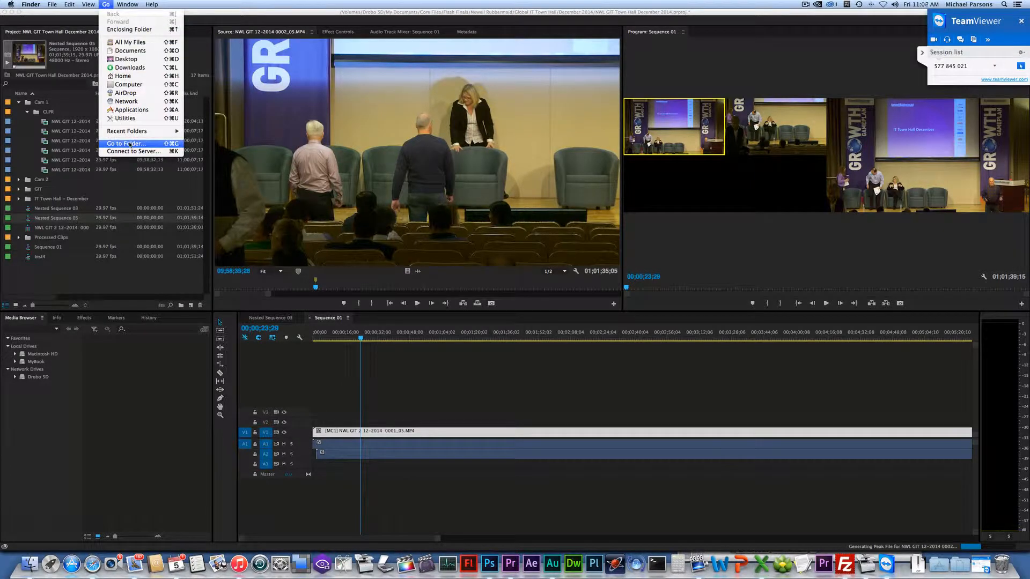
{"action": "left_click", "coordinate": [129, 145]}
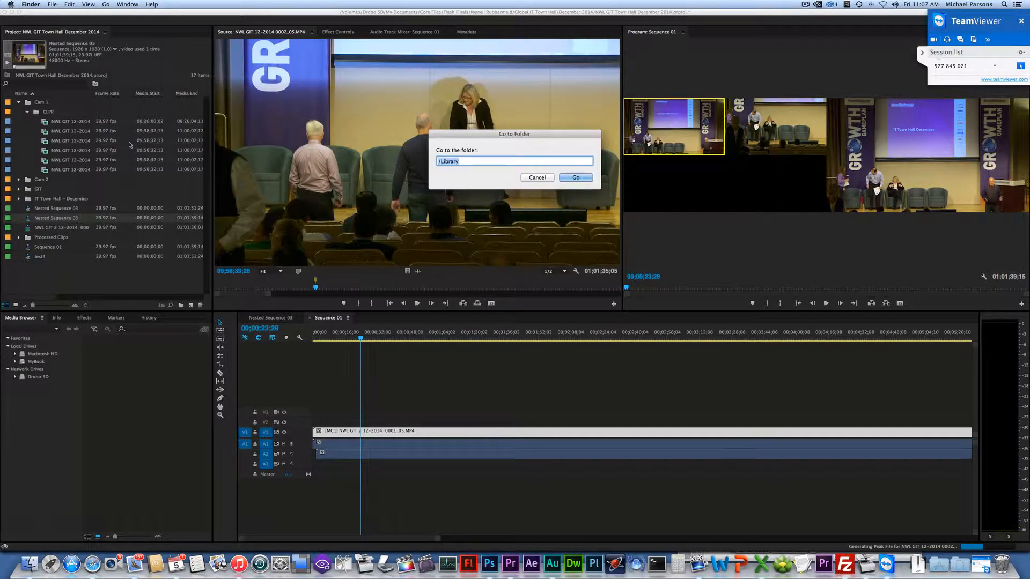
{"action": "key", "text": "Left"}
{"action": "type", "text": "~"}
{"action": "key", "text": "Return"}
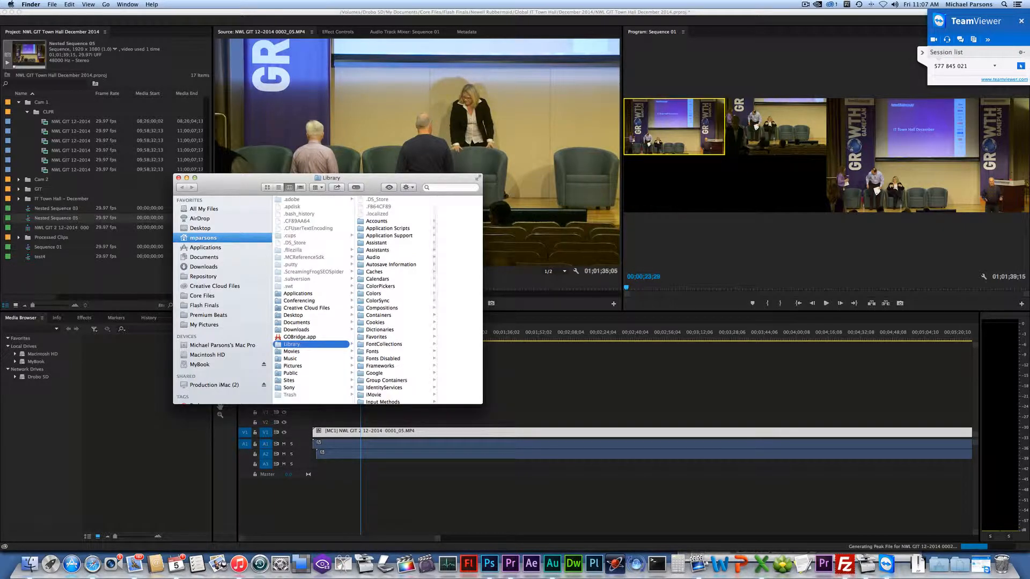
{"action": "left_click", "coordinate": [388, 229]}
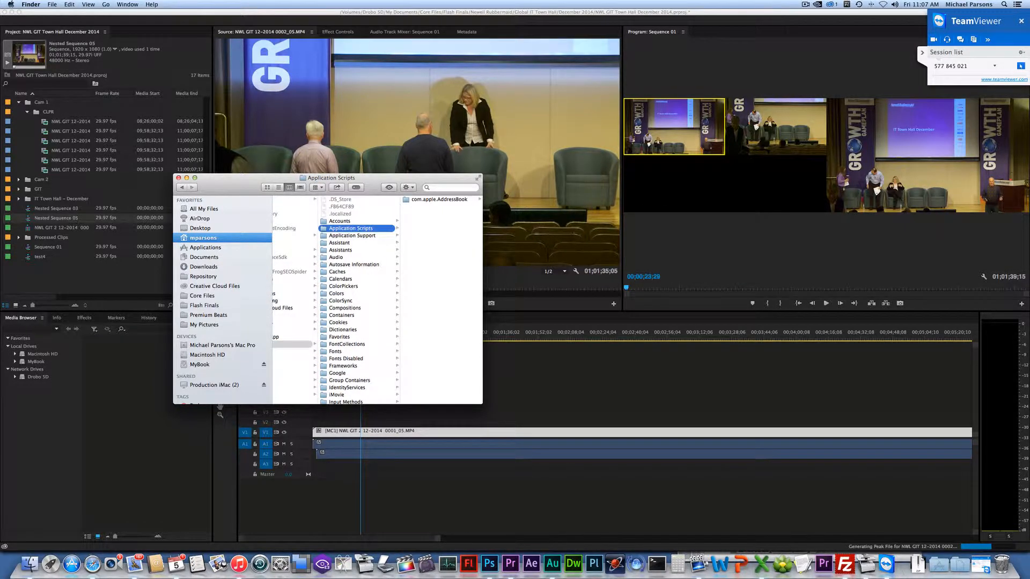
{"action": "left_click", "coordinate": [369, 236]}
{"action": "left_click", "coordinate": [419, 221]}
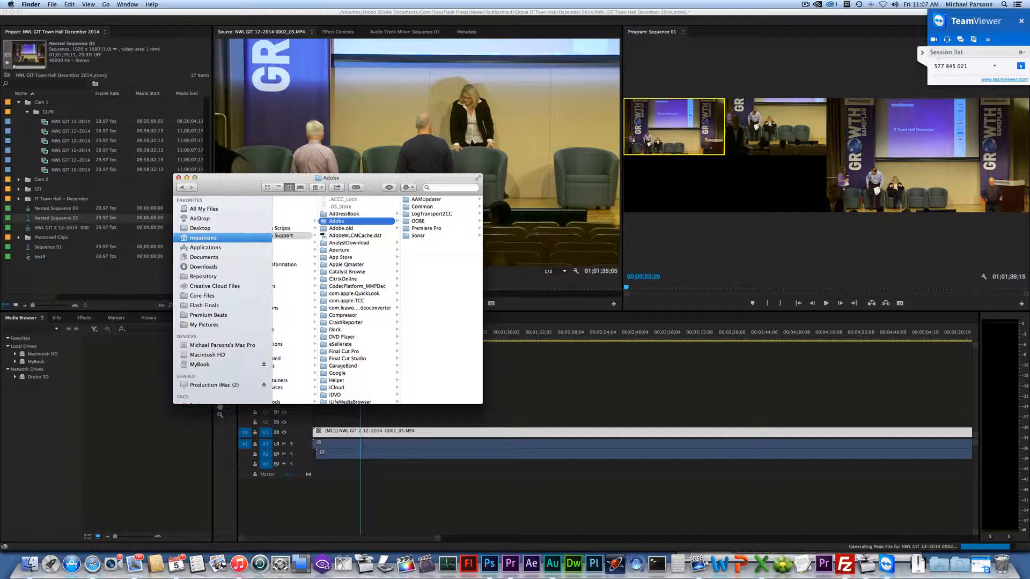
- Highlight all items in the Adobe folder, clear the selection, and view the Premiere Pro folder's info and permissions
{"action": "left_click", "coordinate": [440, 279]}
{"action": "key", "text": "super+a"}
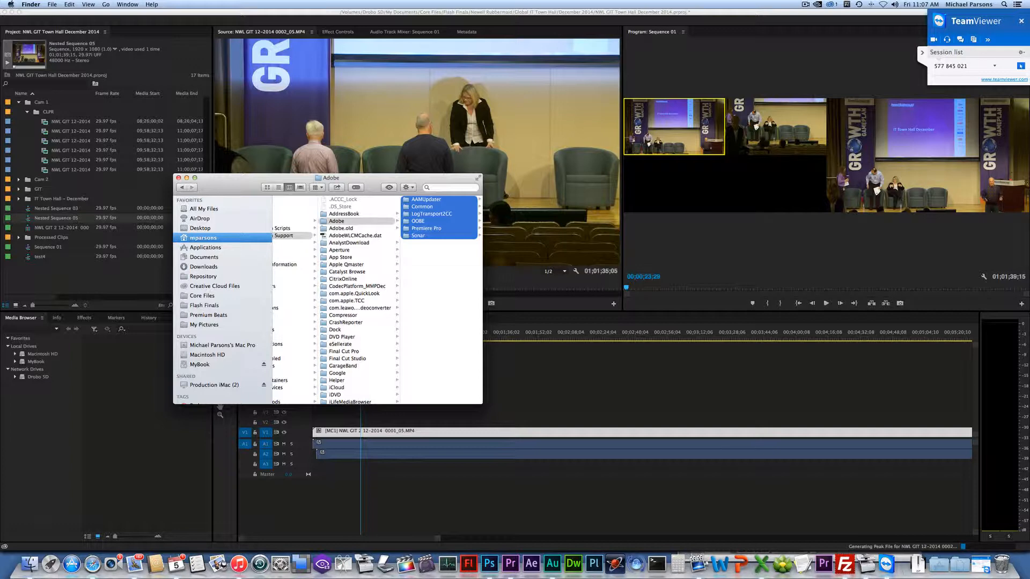
{"action": "left_click", "coordinate": [435, 279]}
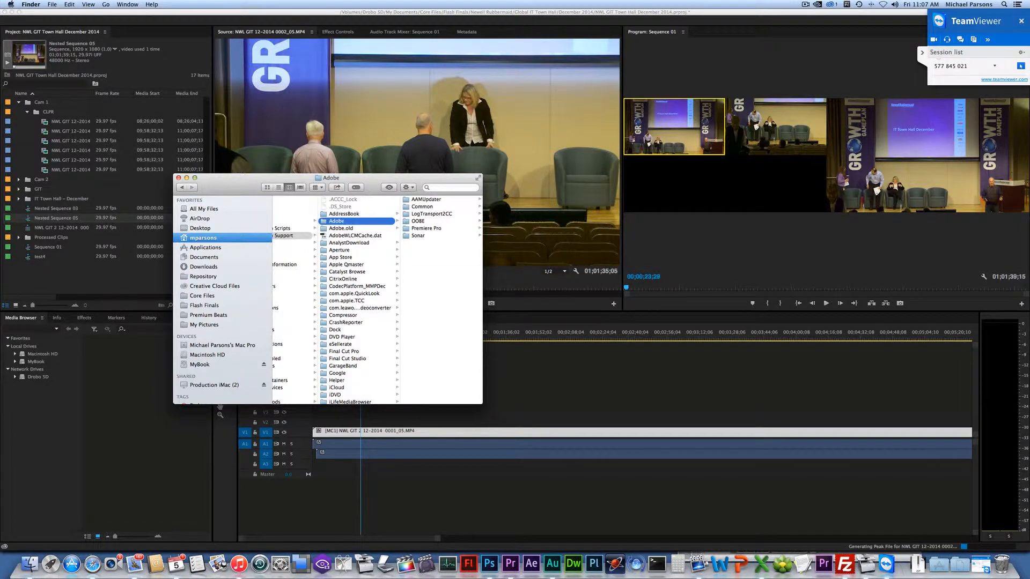
{"action": "right_click", "coordinate": [407, 229]}
{"action": "left_click", "coordinate": [447, 258]}
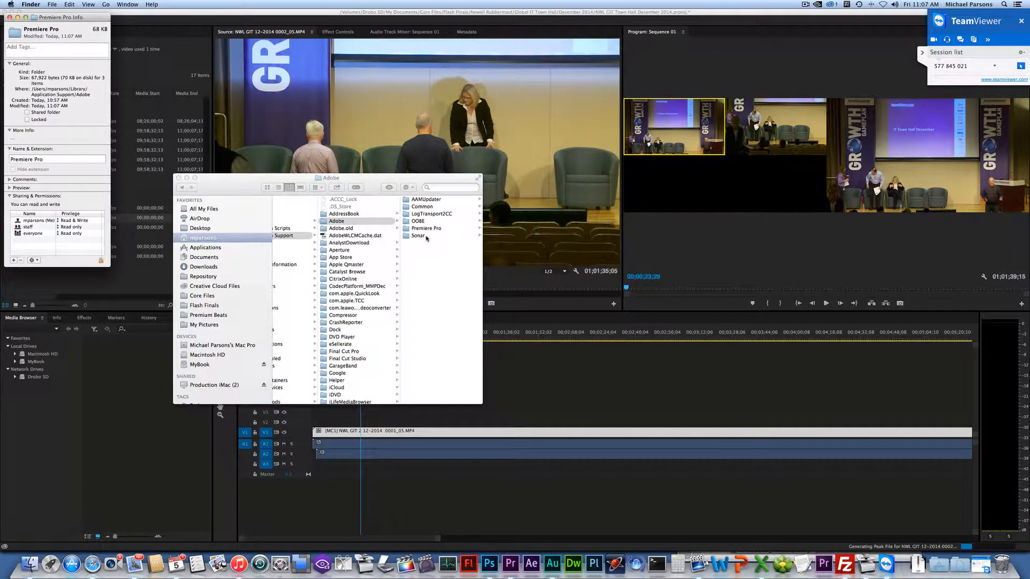
{"action": "left_click", "coordinate": [10, 20]}
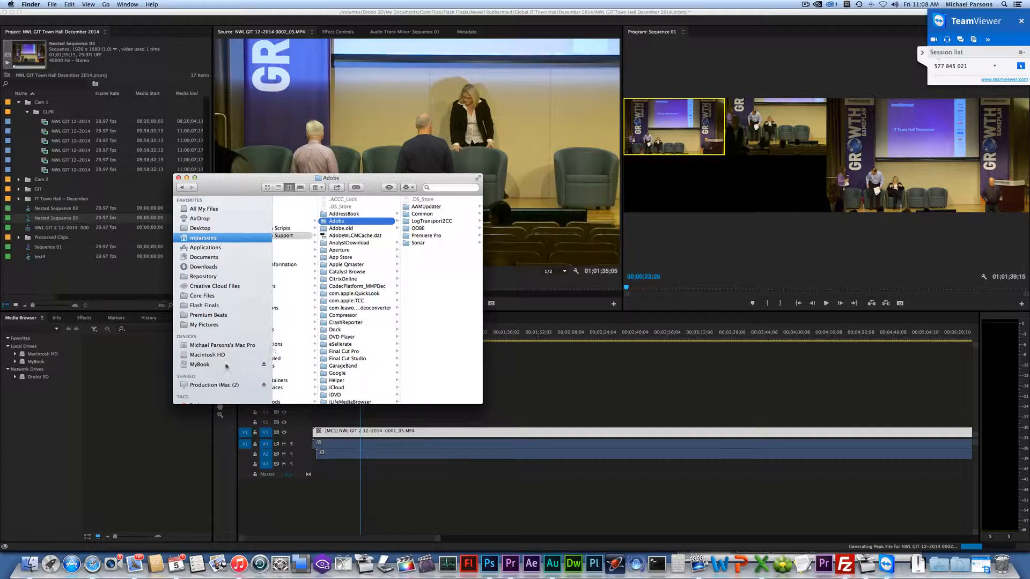
- Search the Flash Finals folder for ".prv" in an enlarged window, and clear the search
{"action": "left_click", "coordinate": [200, 305]}
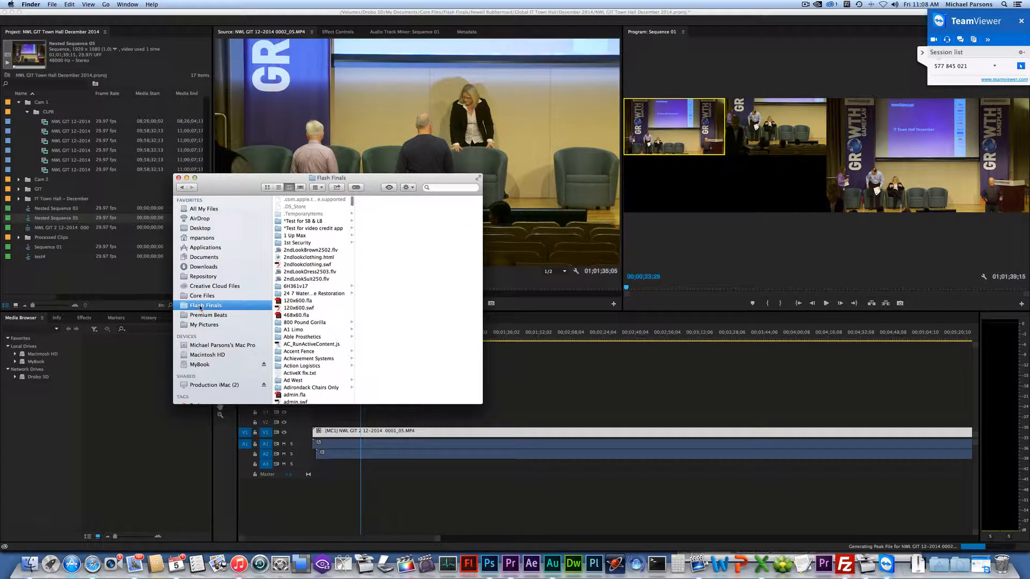
{"action": "left_click", "coordinate": [452, 188]}
{"action": "type", "text": ".prv"}
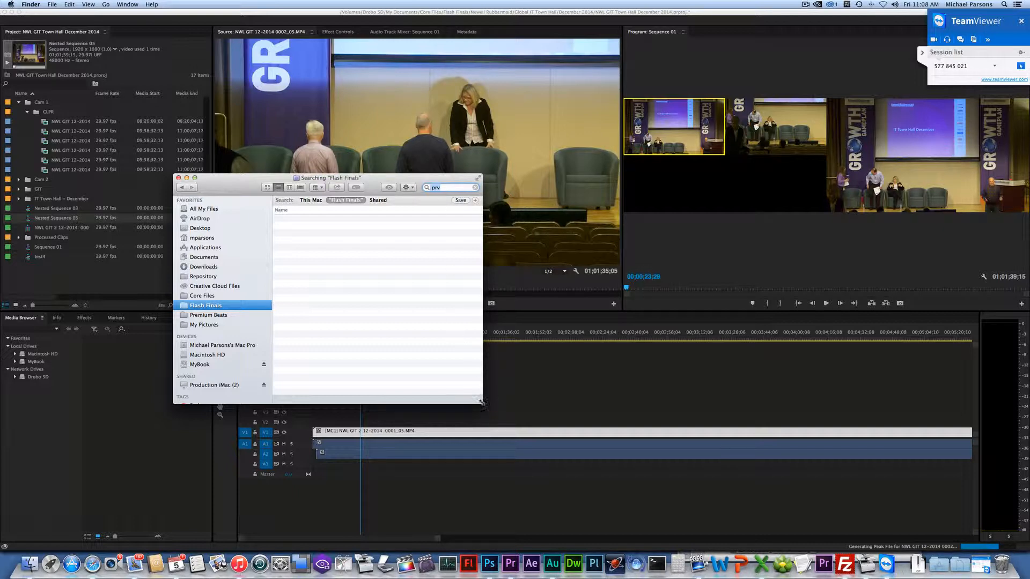
{"action": "left_click_drag", "start_coordinate": [482, 403], "coordinate": [792, 504]}
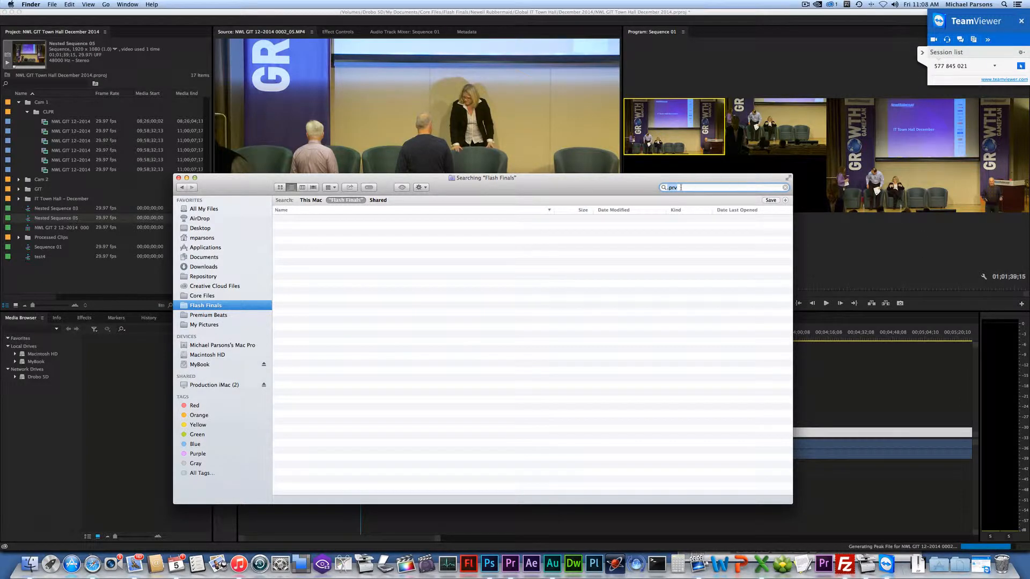
{"action": "left_click", "coordinate": [679, 188]}
{"action": "left_click_drag", "start_coordinate": [678, 188], "coordinate": [664, 188]}
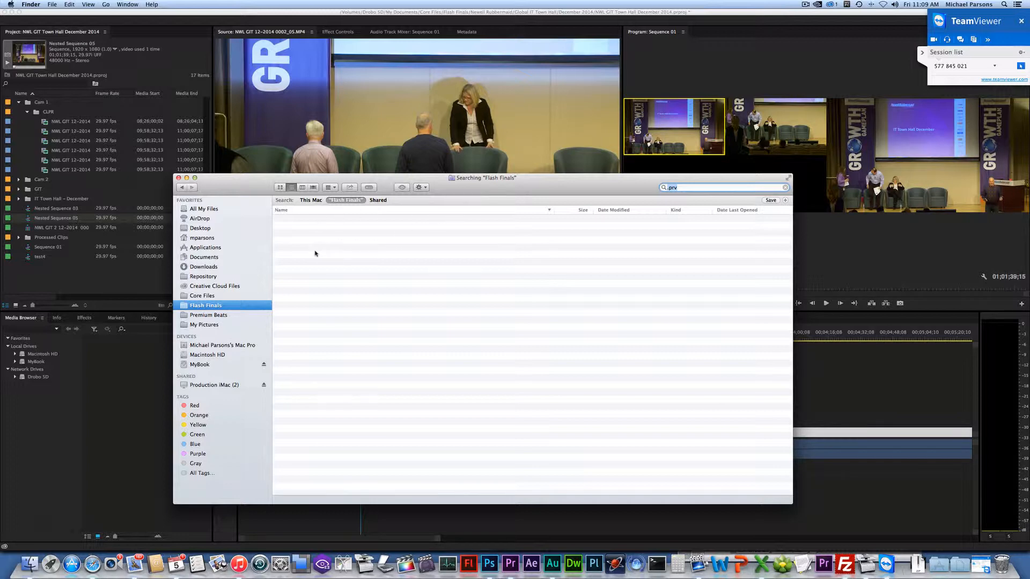
{"action": "left_click", "coordinate": [785, 187]}
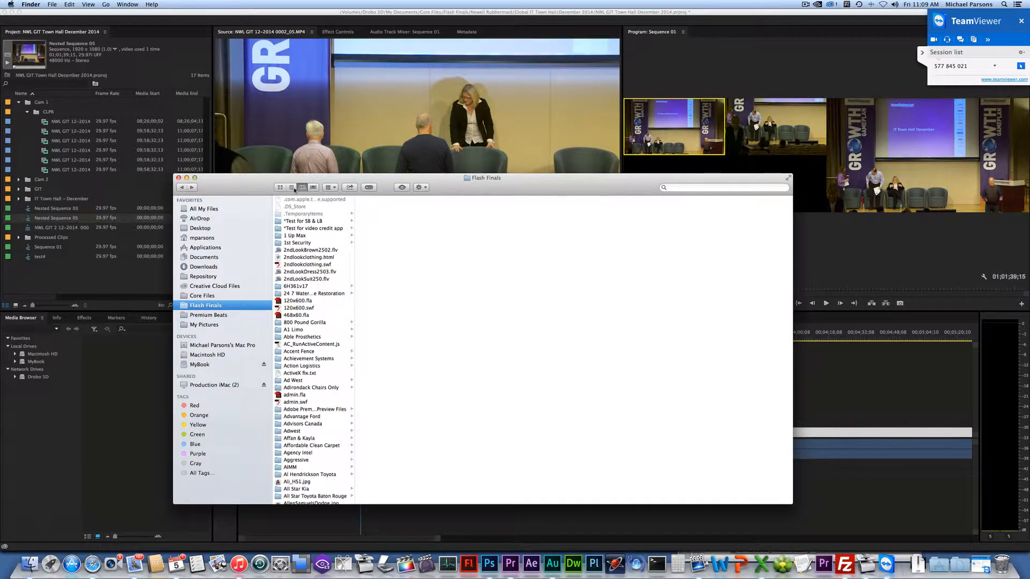
- Show the Flash Finals folder as a list and open Newell Rubbermaid/Stroller Acquisition
{"action": "left_click", "coordinate": [291, 187]}
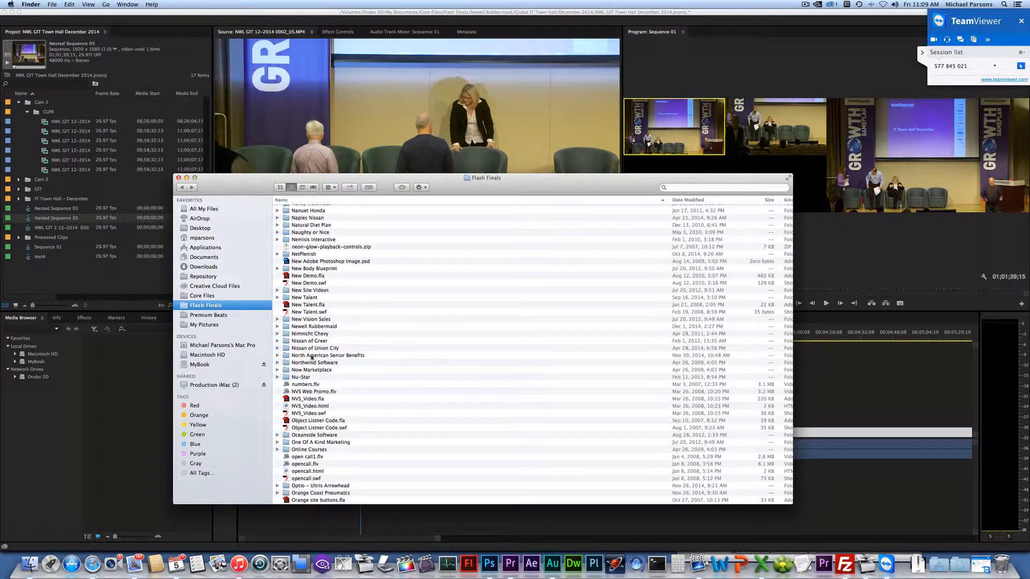
{"action": "double_click", "coordinate": [310, 327]}
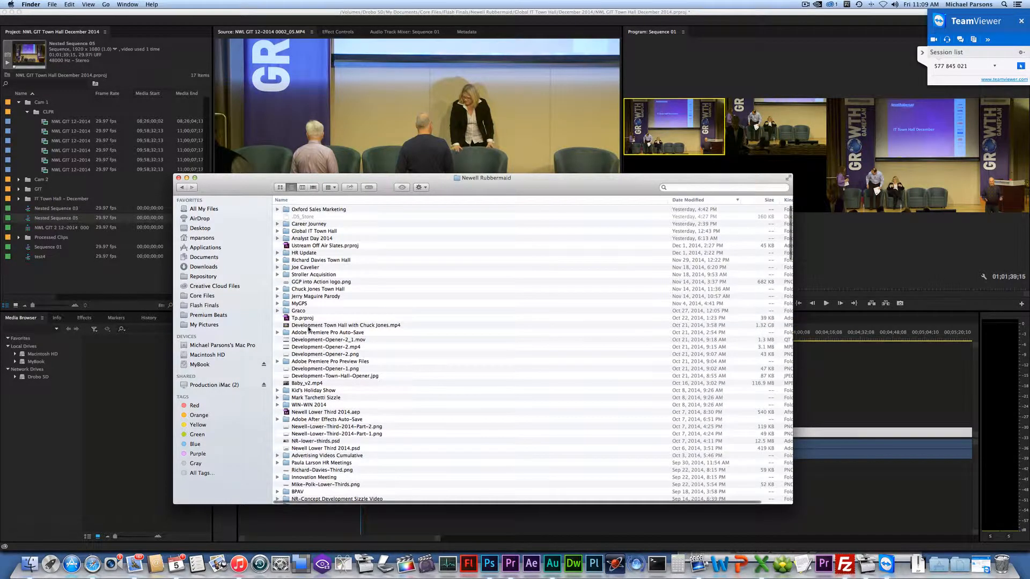
{"action": "double_click", "coordinate": [288, 275]}
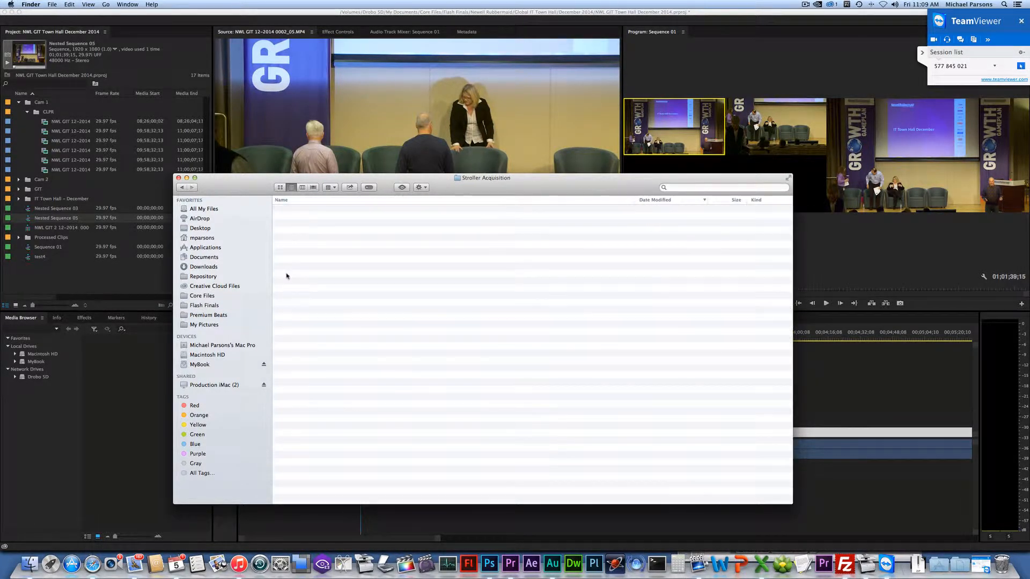
- Search the Stroller Acquisition folder for ".prv", and clear the search
{"action": "left_click", "coordinate": [689, 187]}
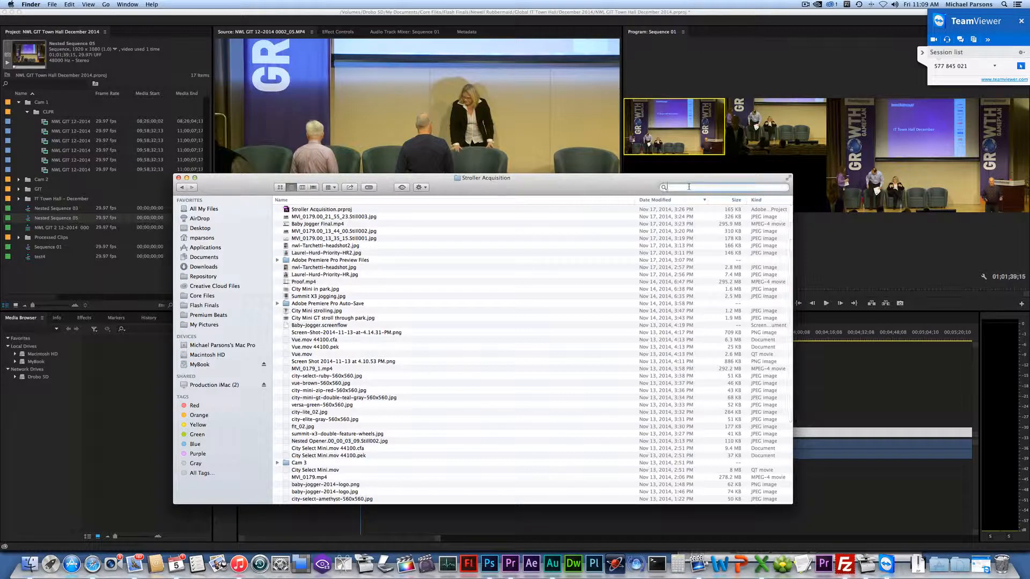
{"action": "type", "text": ".prv"}
{"action": "key", "text": "Return"}
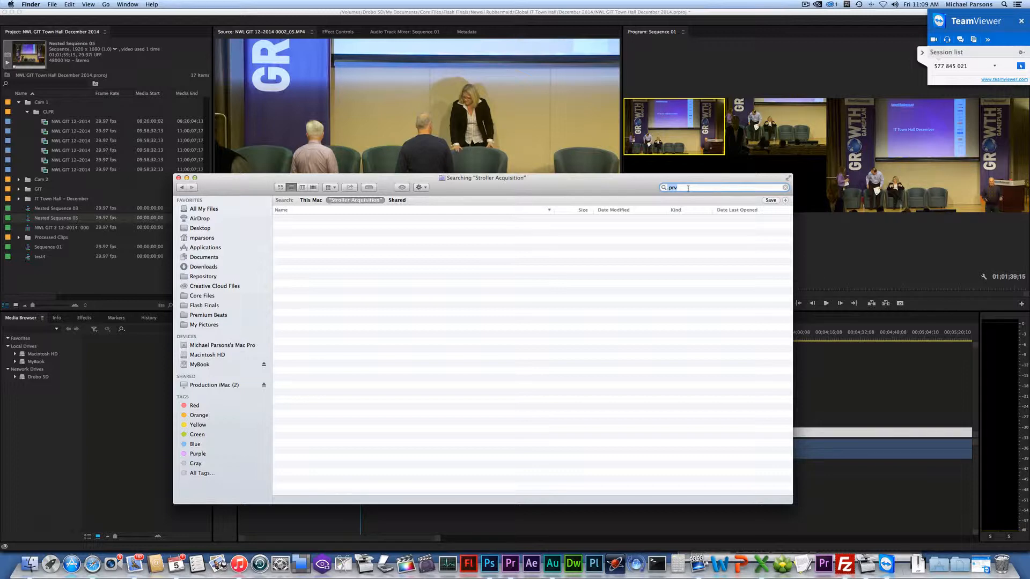
{"action": "left_click", "coordinate": [786, 188]}
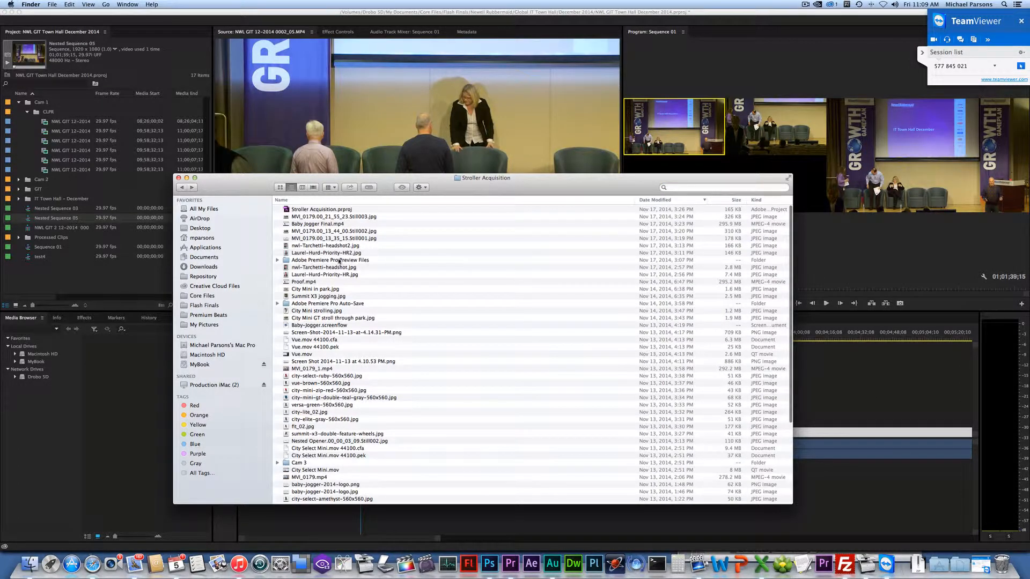
- Open the Adobe Premiere Pro Preview Files folder and inspect the Stroller Acquisition.PRV folder inside it
{"action": "left_click", "coordinate": [278, 262]}
{"action": "double_click", "coordinate": [286, 261]}
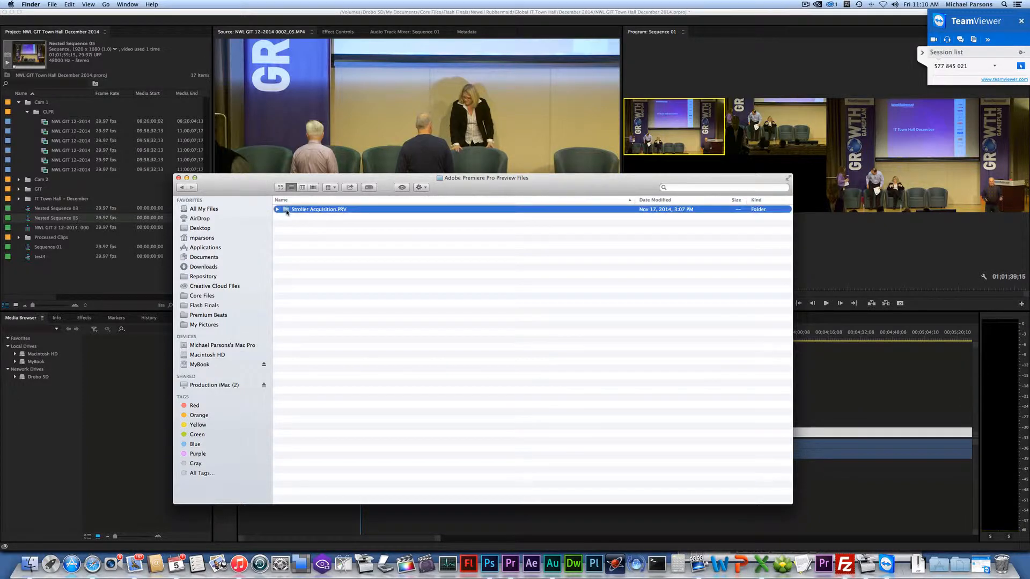
{"action": "double_click", "coordinate": [301, 210]}
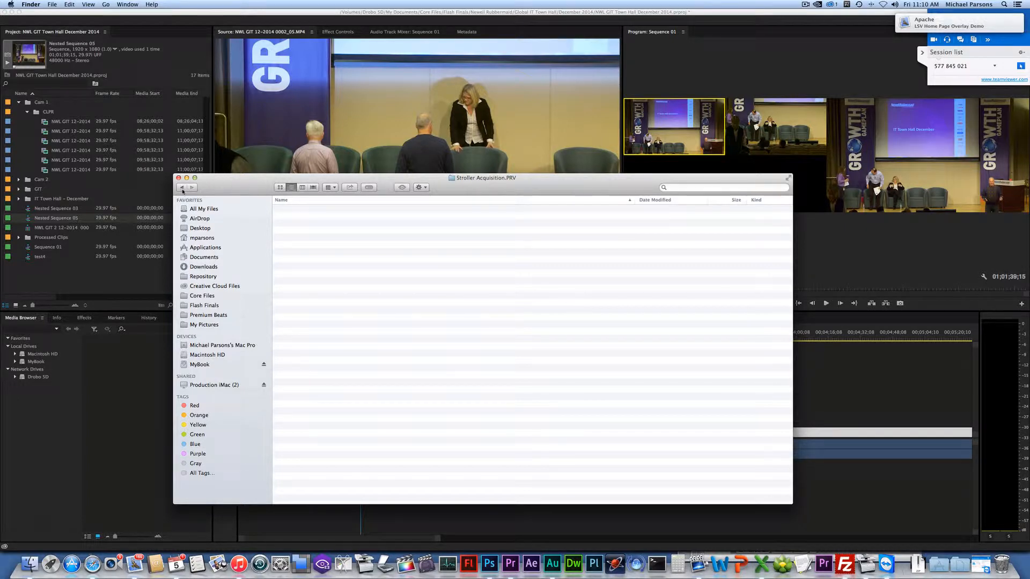
{"action": "left_click", "coordinate": [182, 188]}
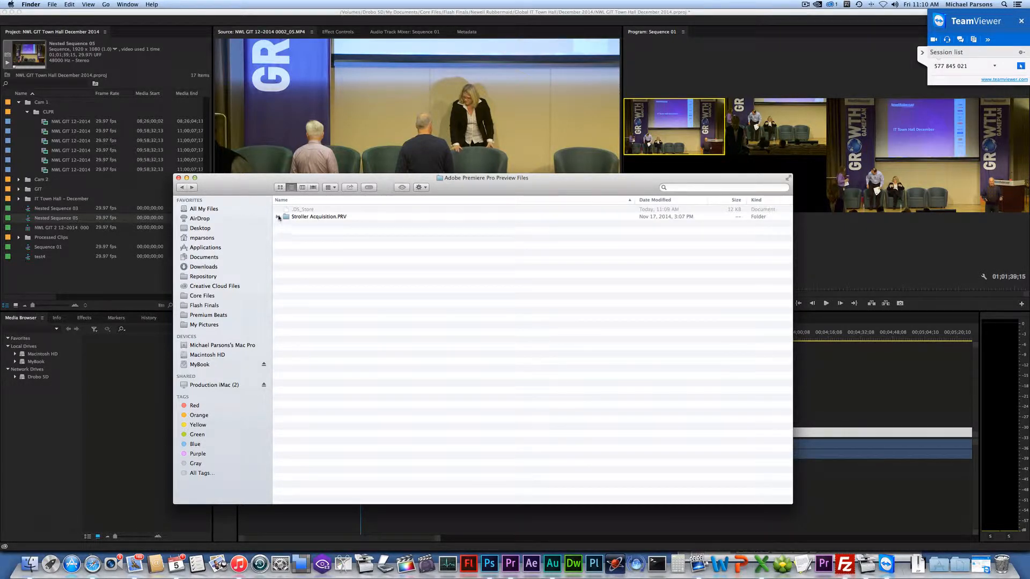
{"action": "left_click", "coordinate": [278, 216]}
{"action": "left_click", "coordinate": [286, 218]}
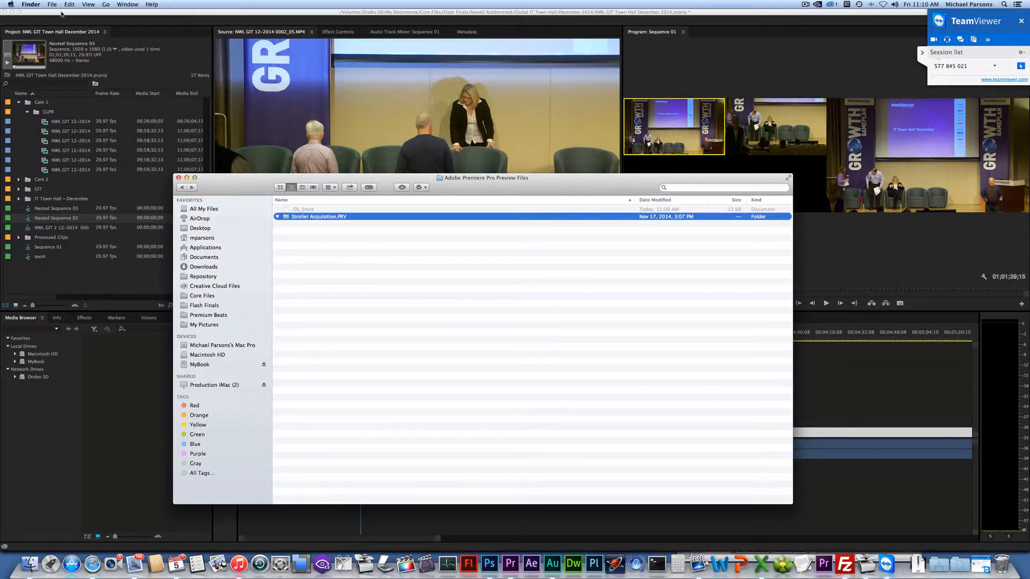
- Switch to Premiere Pro and open its Media preferences to view the media cache locations
{"action": "left_click", "coordinate": [67, 24]}
{"action": "left_click", "coordinate": [53, 5]}
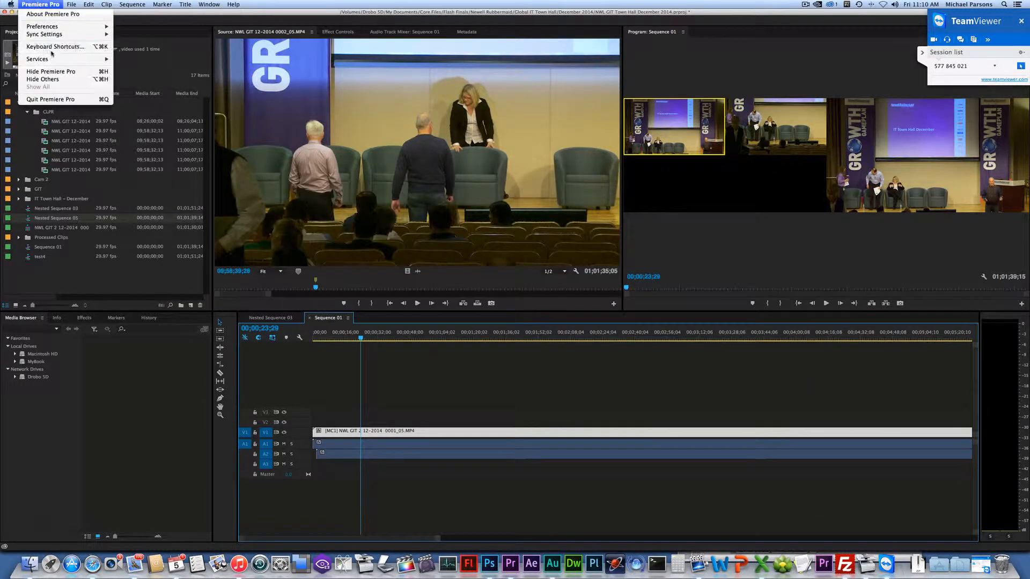
{"action": "mouse_move", "coordinate": [65, 28]}
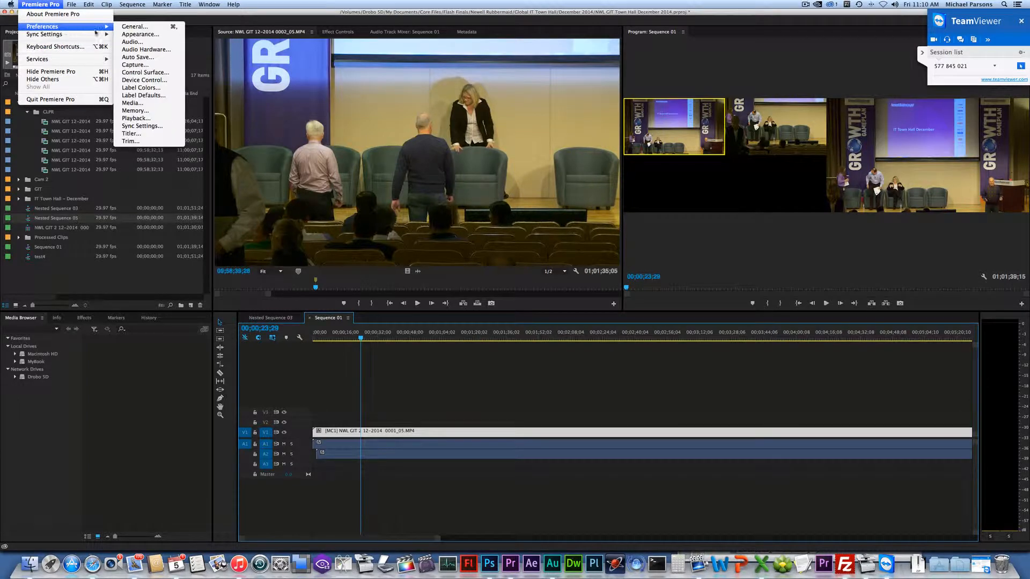
{"action": "left_click", "coordinate": [141, 103]}
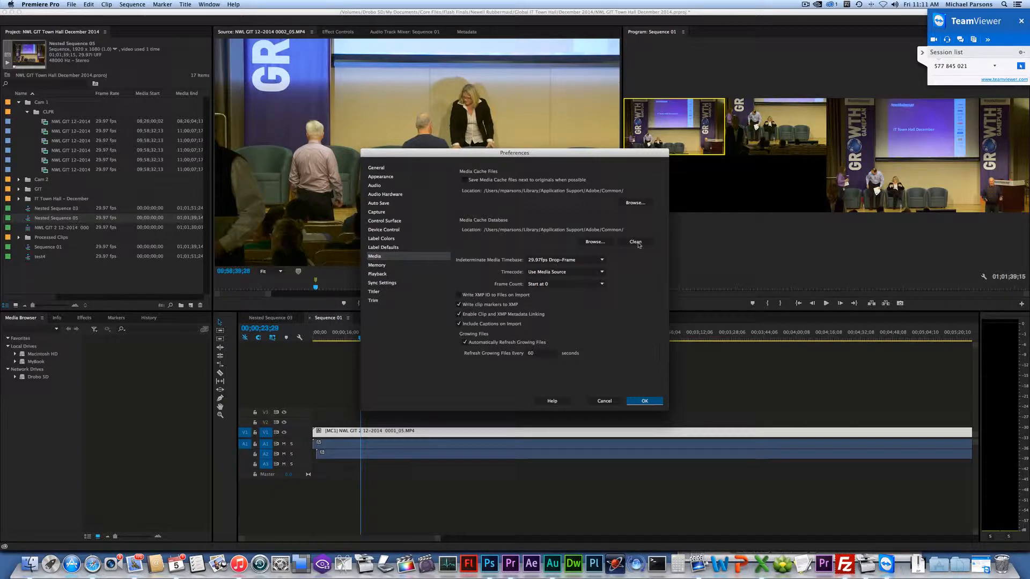
- Switch to Finder, go to ~/Library in column view, and open its Application Support/Adobe folder
{"action": "left_click", "coordinate": [4, 561]}
{"action": "left_click", "coordinate": [105, 5]}
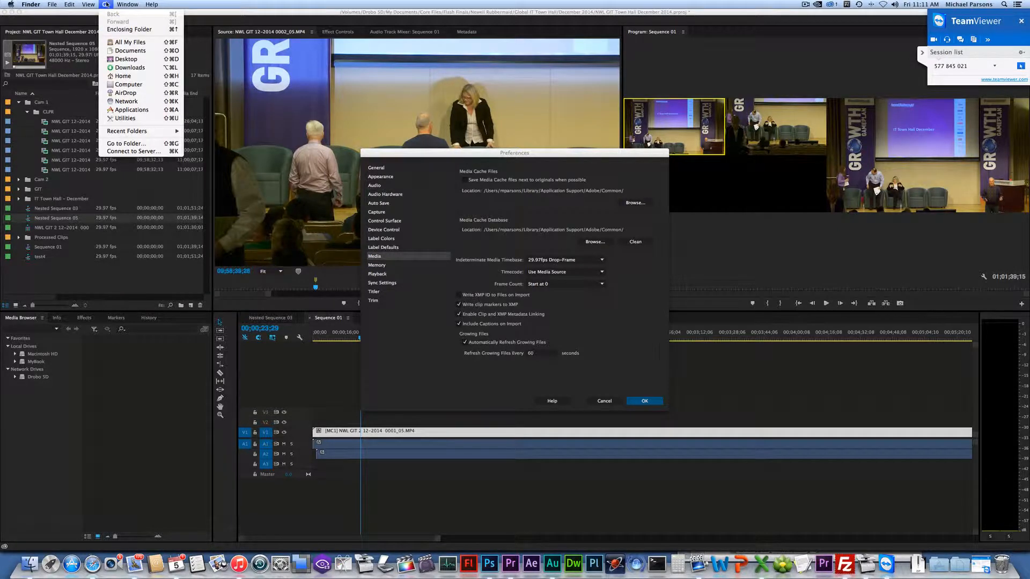
{"action": "left_click", "coordinate": [124, 143]}
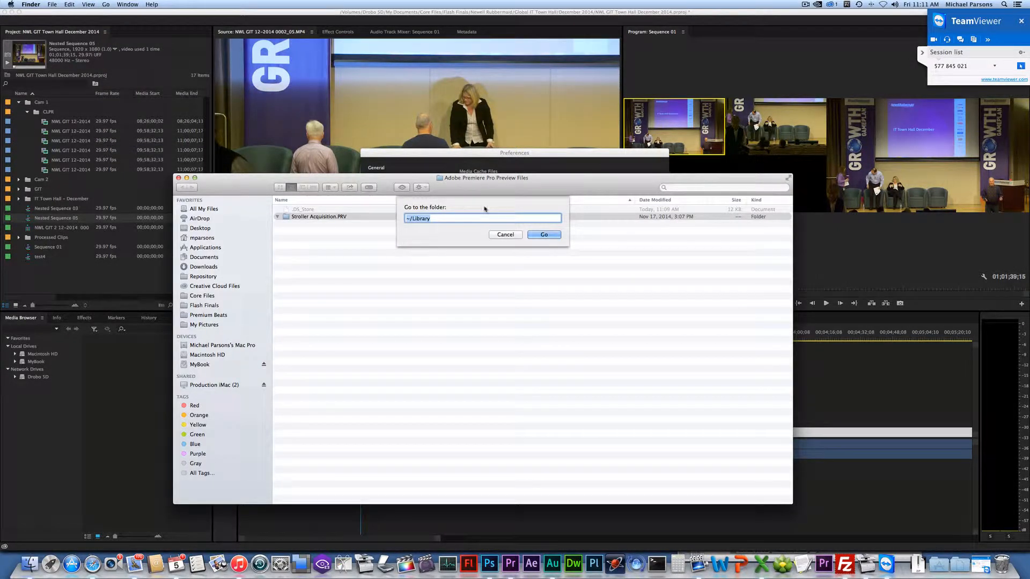
{"action": "key", "text": "Return"}
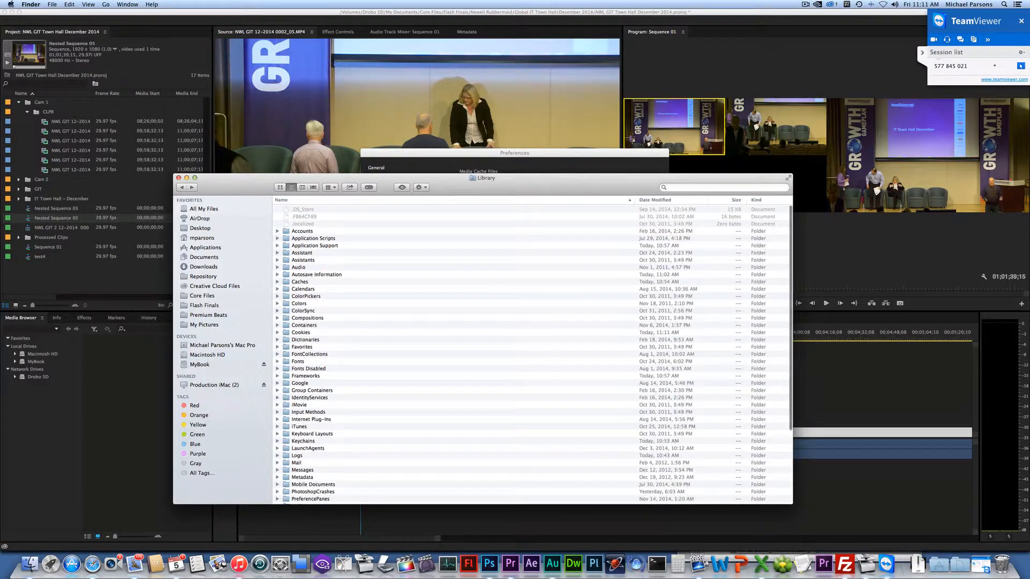
{"action": "key", "text": "super+3"}
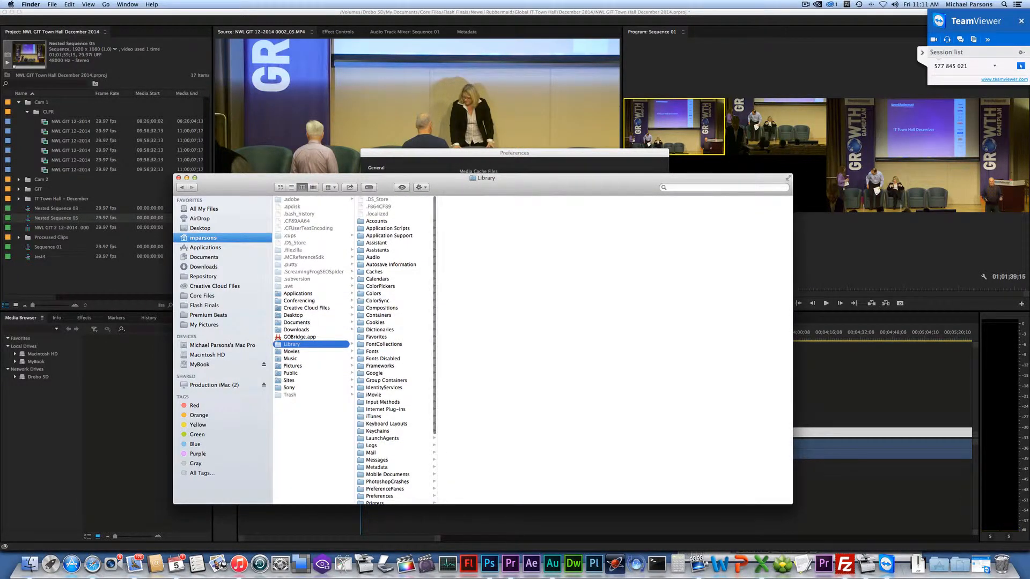
{"action": "left_click", "coordinate": [389, 236]}
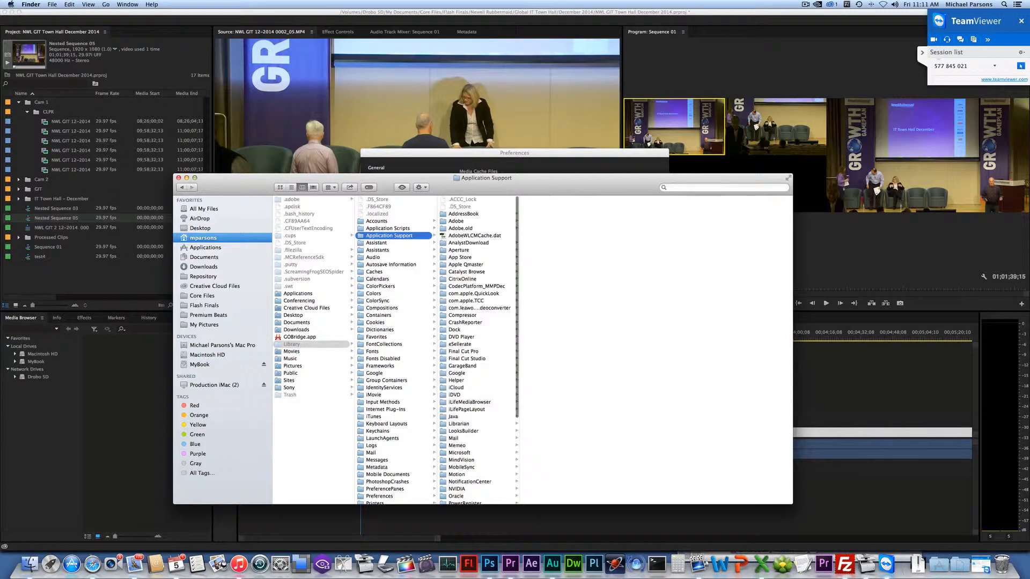
{"action": "left_click", "coordinate": [456, 221]}
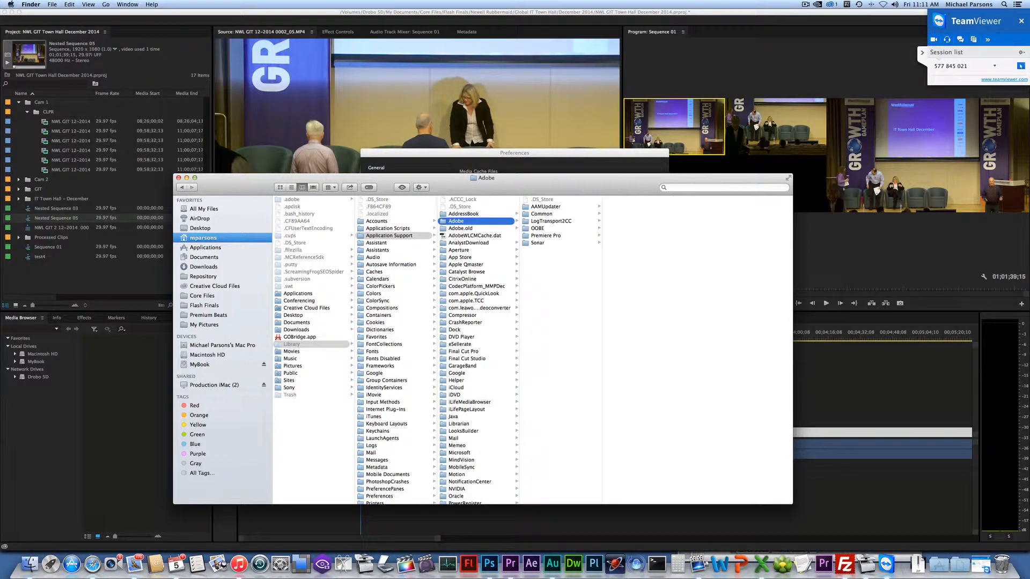
- Browse the Adobe Common folder, examining the contents of its Media Cache and Media Cache Files folders
{"action": "left_click", "coordinate": [546, 236]}
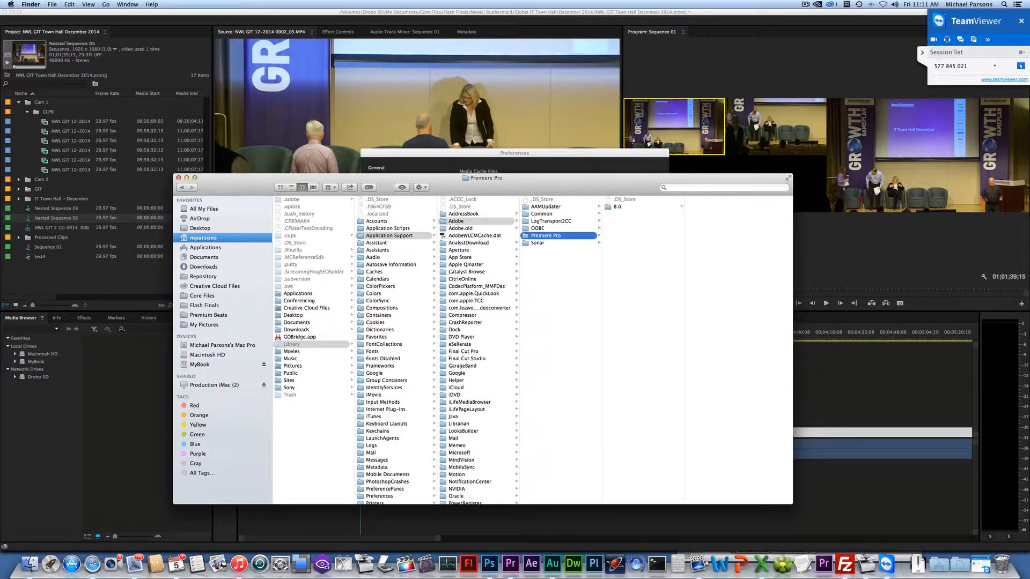
{"action": "left_click", "coordinate": [542, 214]}
{"action": "left_click", "coordinate": [634, 207]}
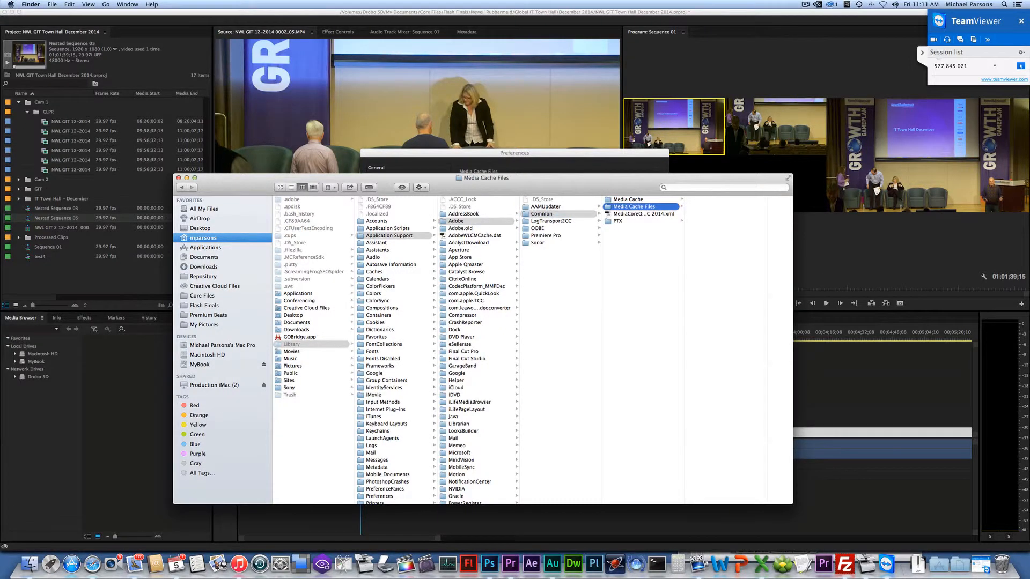
{"action": "left_click", "coordinate": [628, 200]}
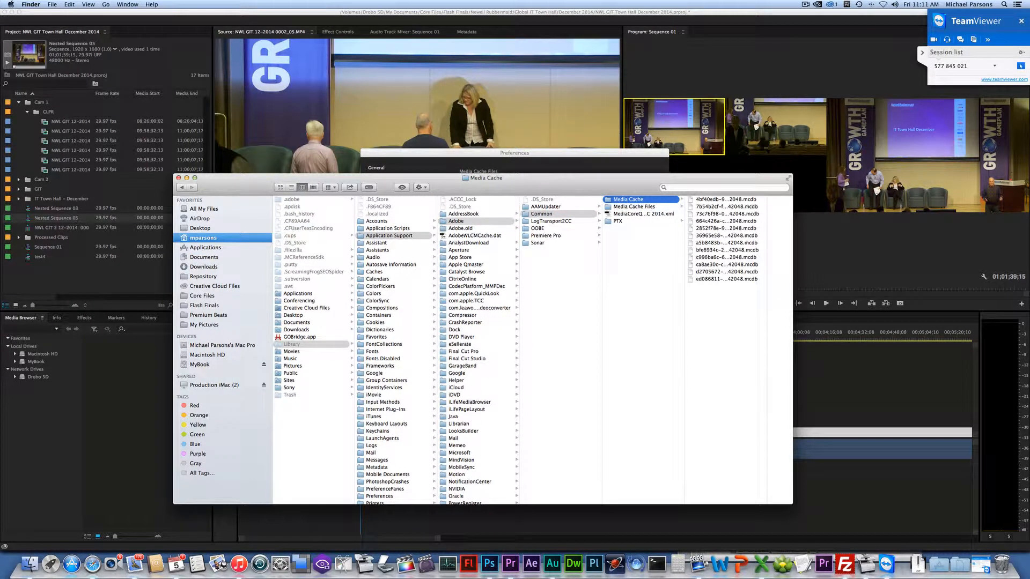
{"action": "left_click", "coordinate": [634, 207]}
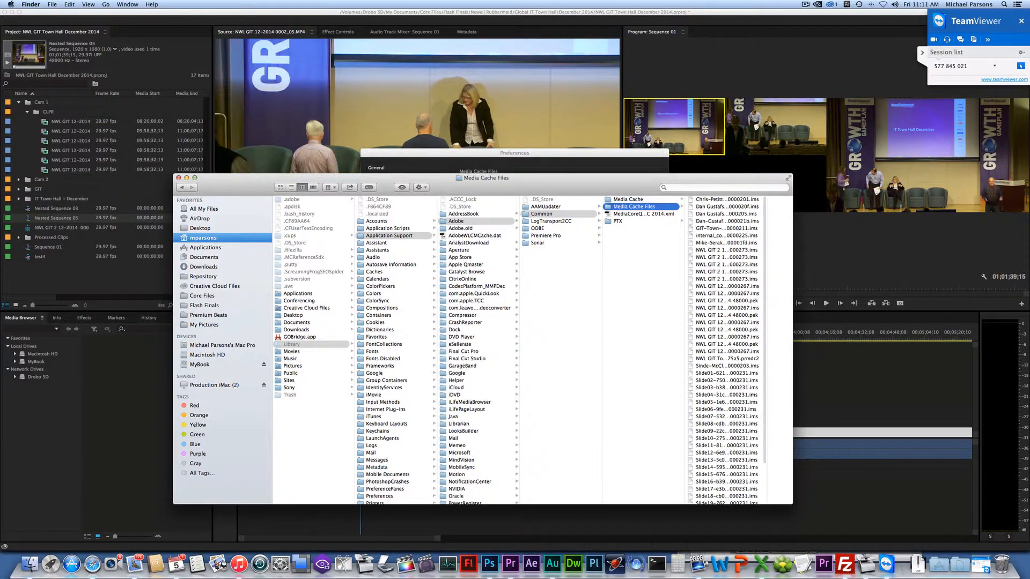
{"action": "scroll", "coordinate": [727, 351], "scroll_direction": "down", "scroll_amount": 4}
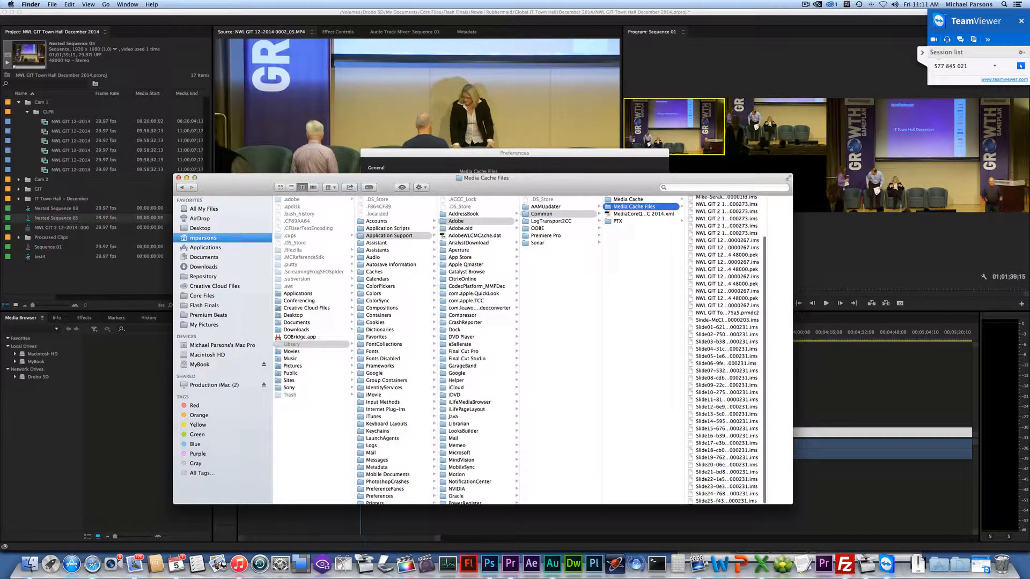
{"action": "scroll", "coordinate": [727, 348], "scroll_direction": "up", "scroll_amount": 2}
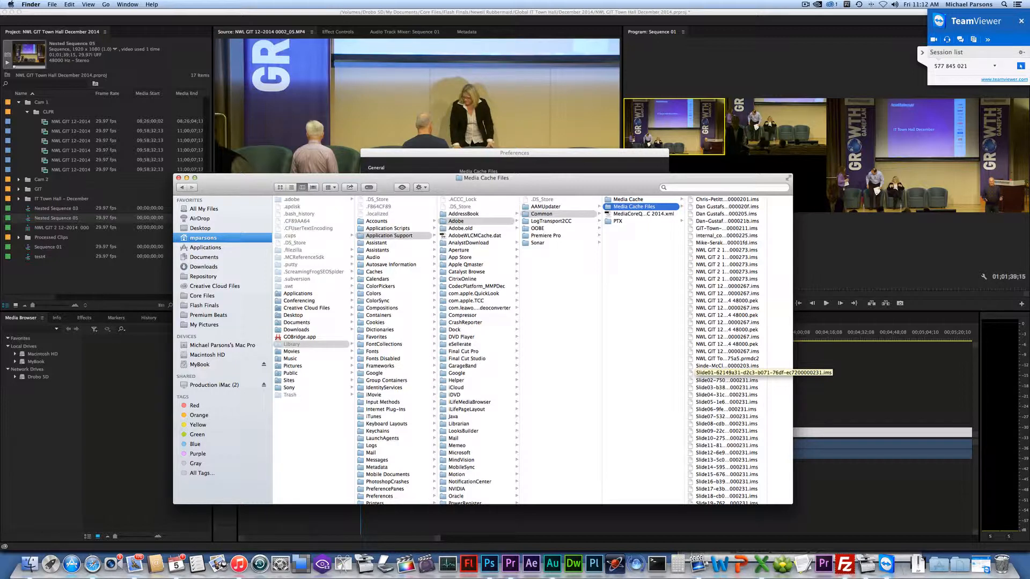
- View the Media Cache folder's info, and close the info window
{"action": "left_click", "coordinate": [628, 199]}
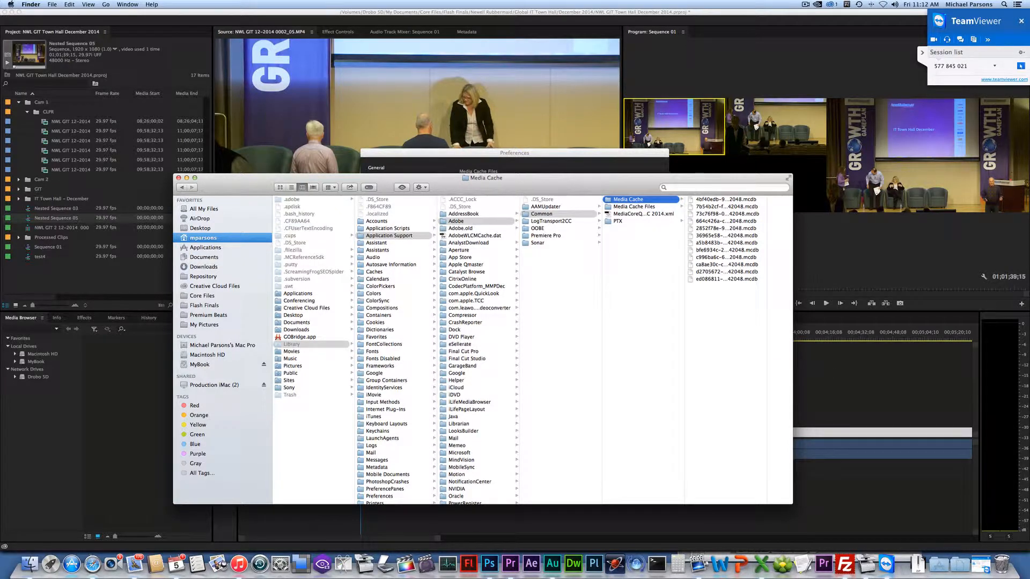
{"action": "right_click", "coordinate": [626, 200]}
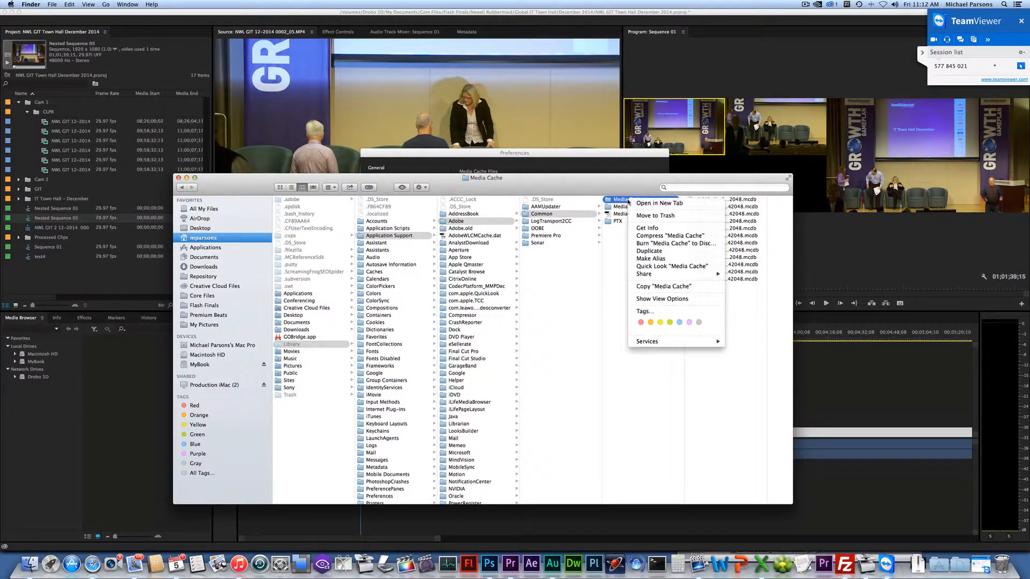
{"action": "left_click", "coordinate": [654, 232]}
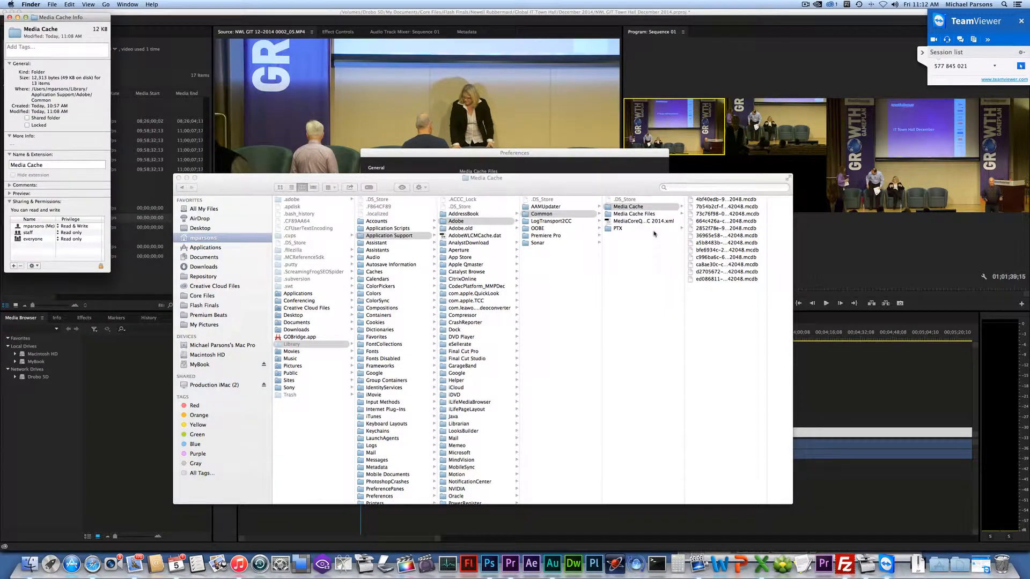
{"action": "left_click", "coordinate": [10, 18]}
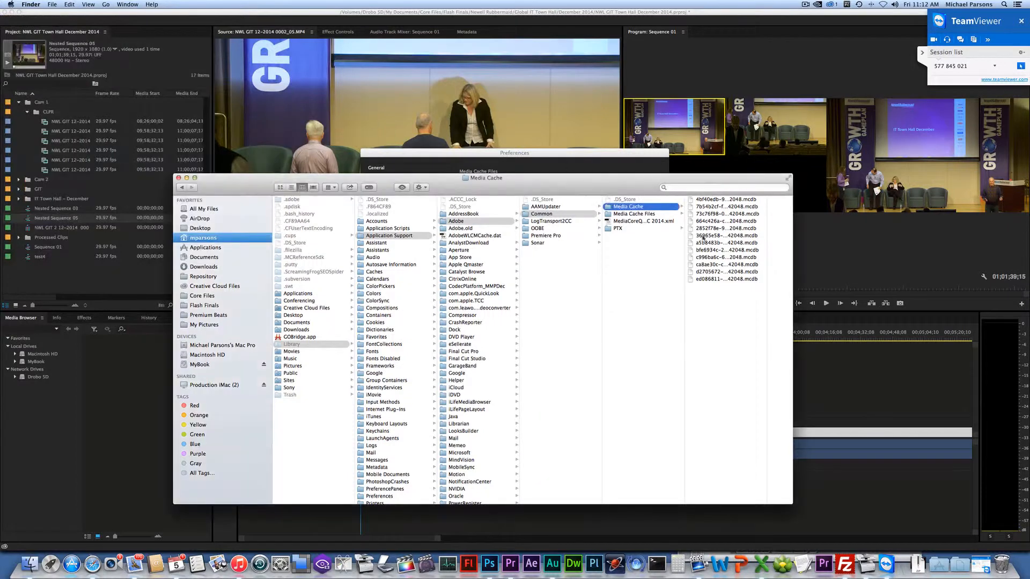
- View the Media Cache Files folder's info, and close the info window
{"action": "left_click", "coordinate": [633, 214]}
{"action": "right_click", "coordinate": [627, 214]}
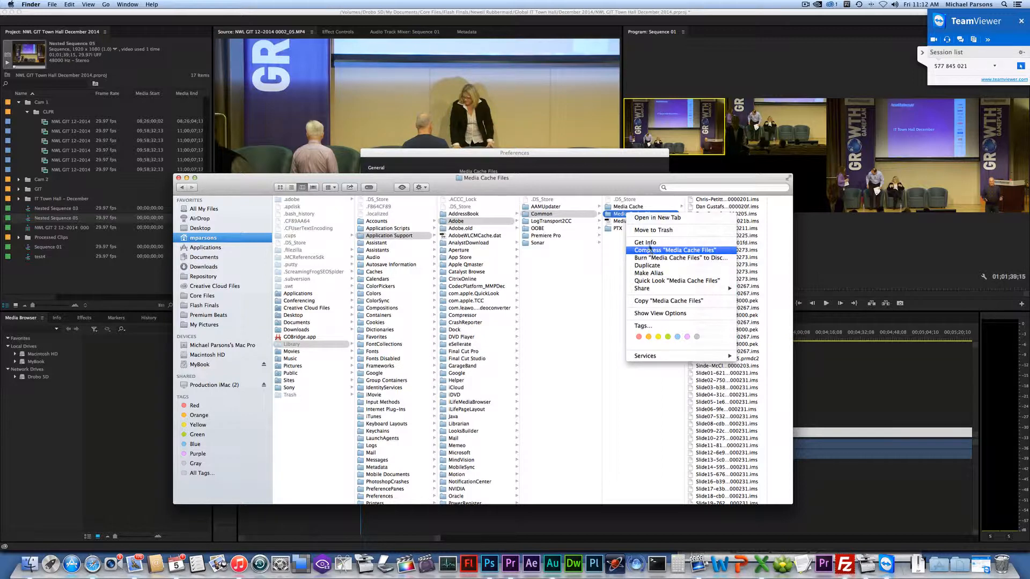
{"action": "left_click", "coordinate": [646, 243]}
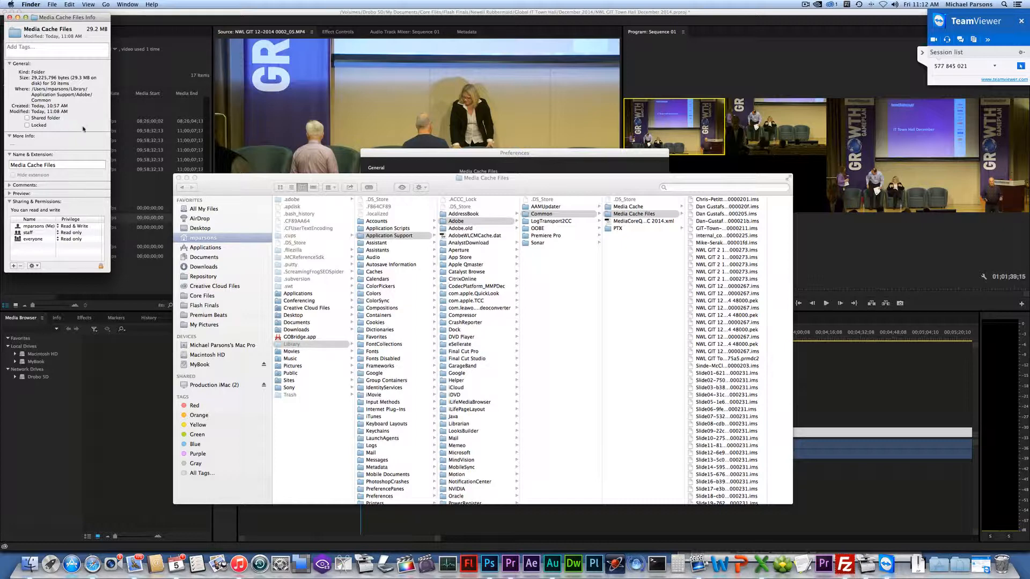
{"action": "left_click", "coordinate": [9, 17]}
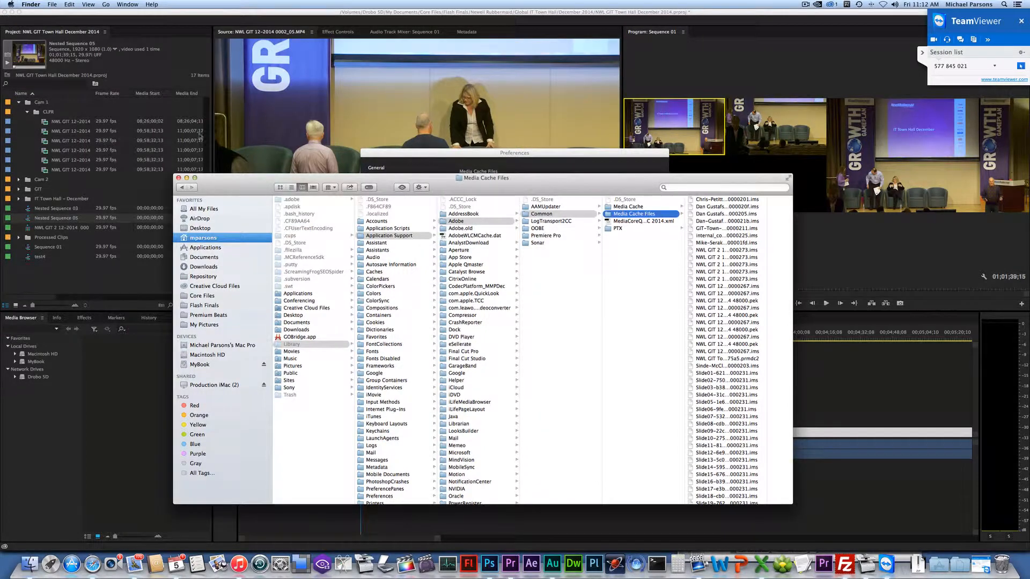
- Switch to Premiere Pro, close the Preferences dialog, and view the project's Scratch Disks settings without changing them
{"action": "left_click", "coordinate": [153, 75]}
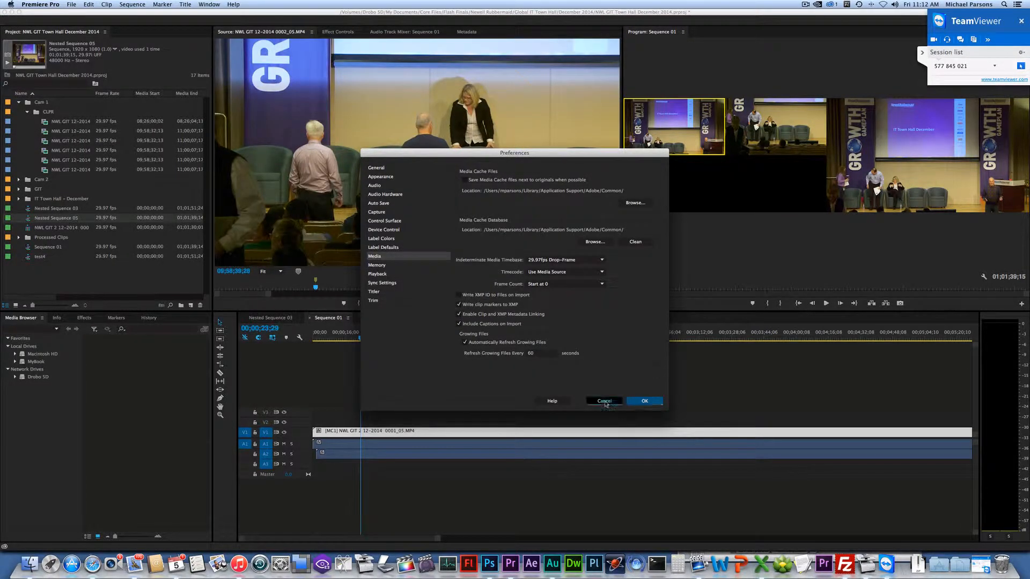
{"action": "left_click", "coordinate": [645, 402]}
{"action": "left_click", "coordinate": [71, 4]}
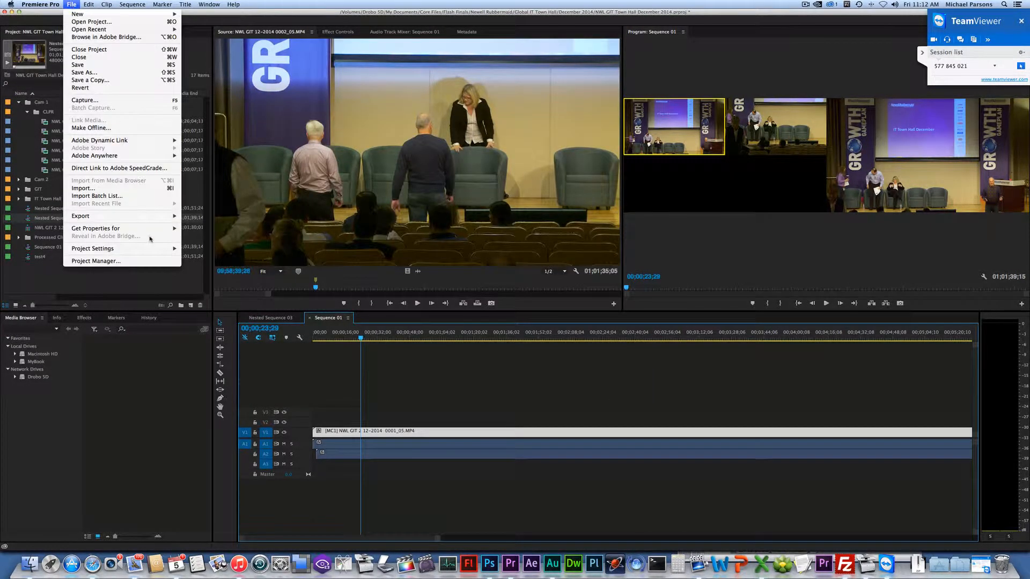
{"action": "mouse_move", "coordinate": [141, 248]}
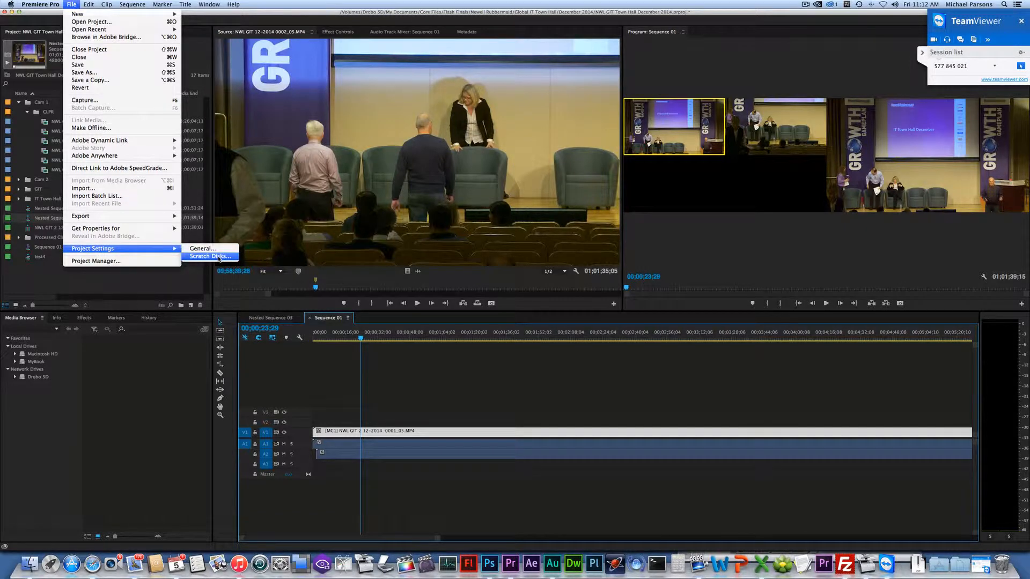
{"action": "left_click", "coordinate": [210, 257]}
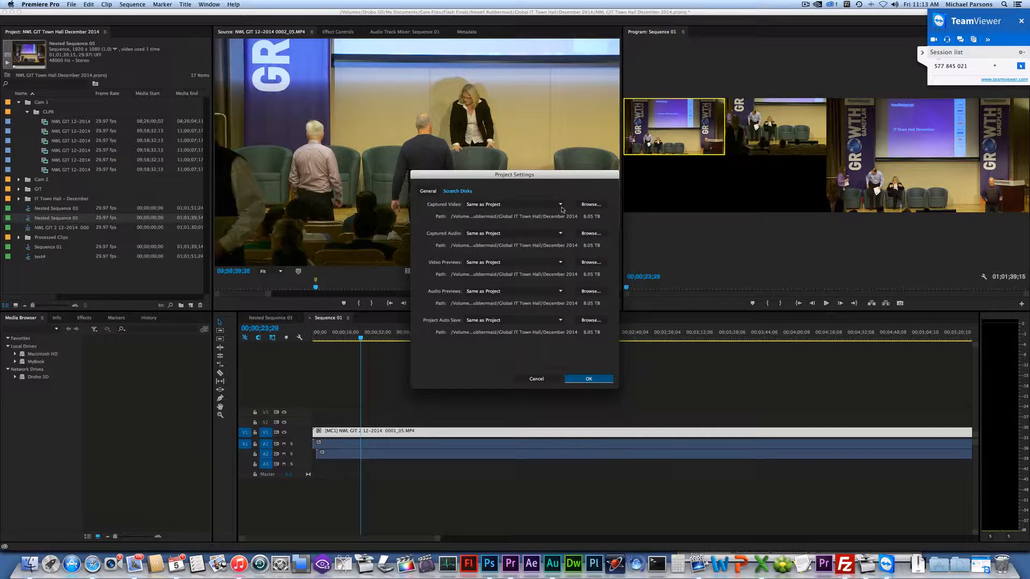
{"action": "left_click", "coordinate": [539, 379]}
- Switch to Finder, open the Newell Rubbermaid folder inside Flash Finals in list view, and look into its Jerry Maguire Parody subfolder
{"action": "left_click", "coordinate": [29, 563]}
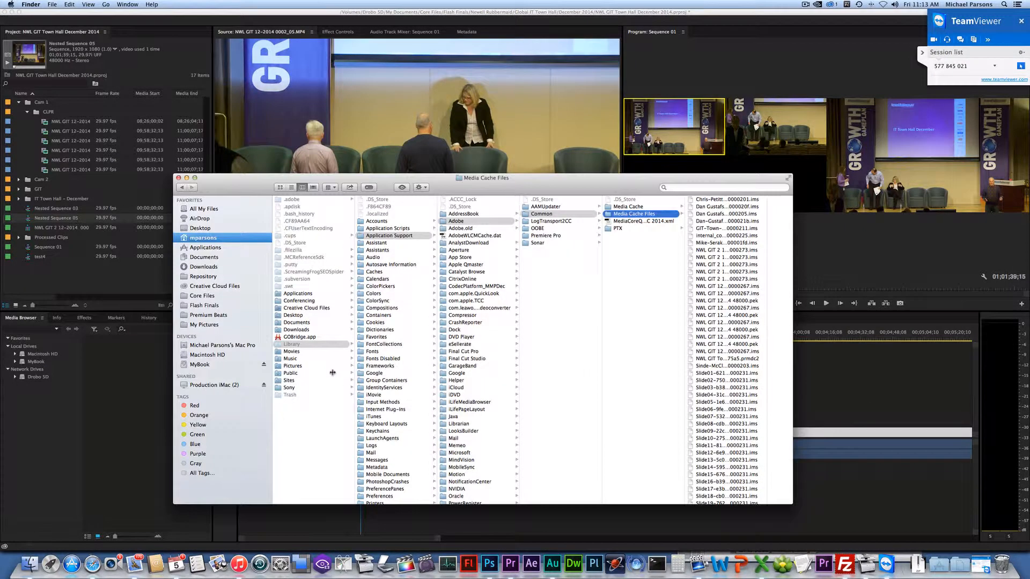
{"action": "left_click", "coordinate": [208, 386]}
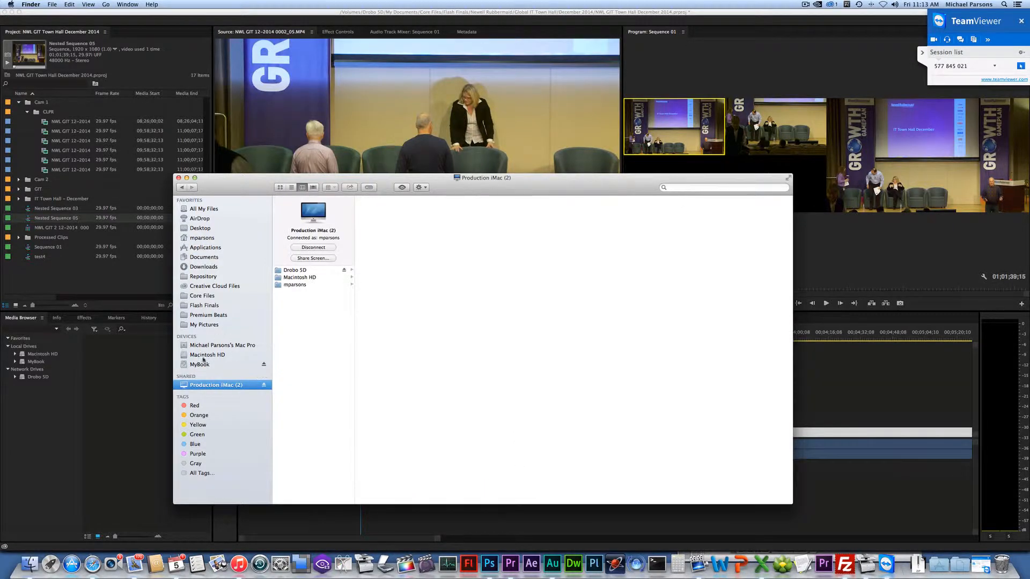
{"action": "left_click", "coordinate": [203, 309]}
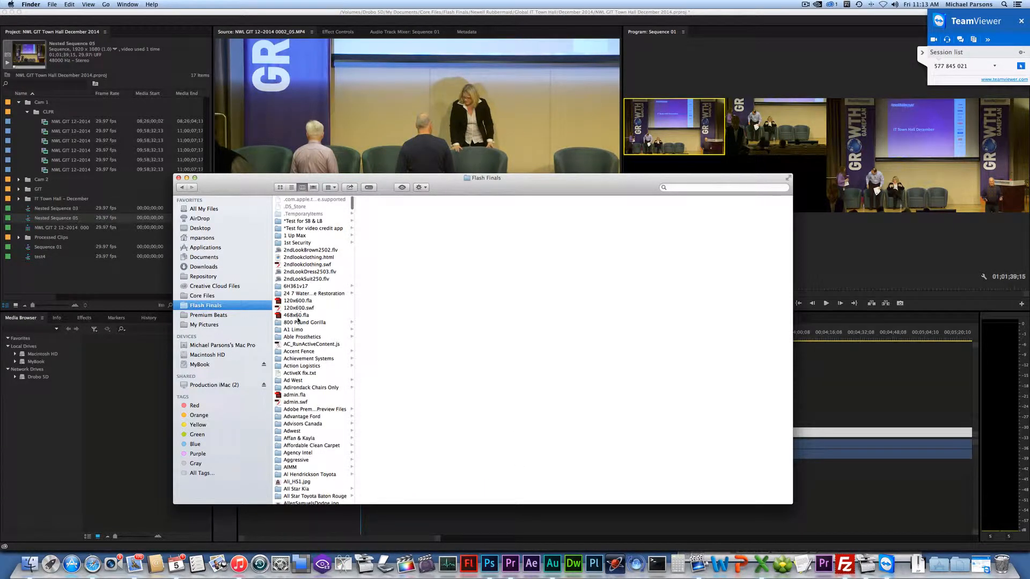
{"action": "left_click", "coordinate": [292, 188]}
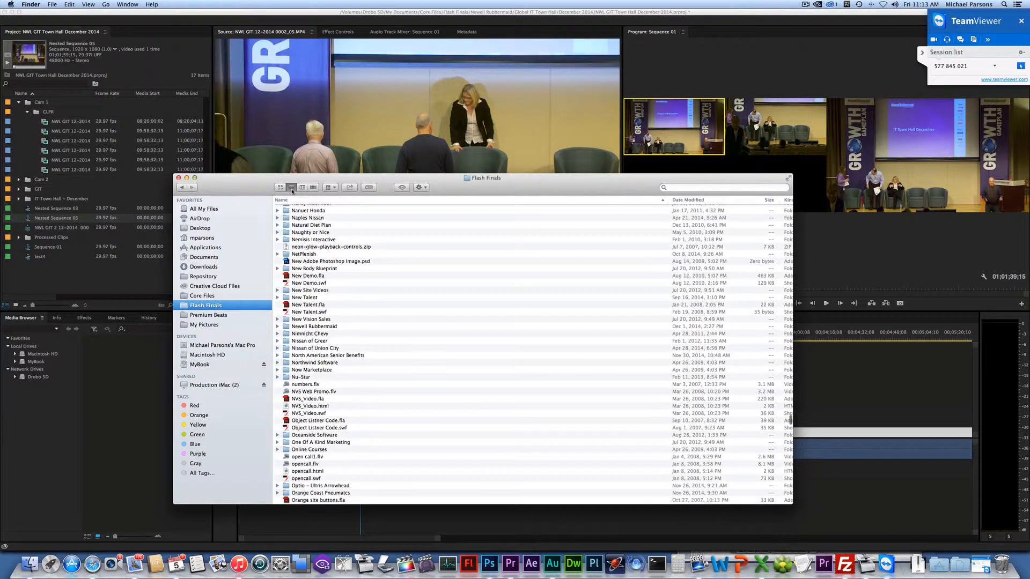
{"action": "double_click", "coordinate": [315, 326]}
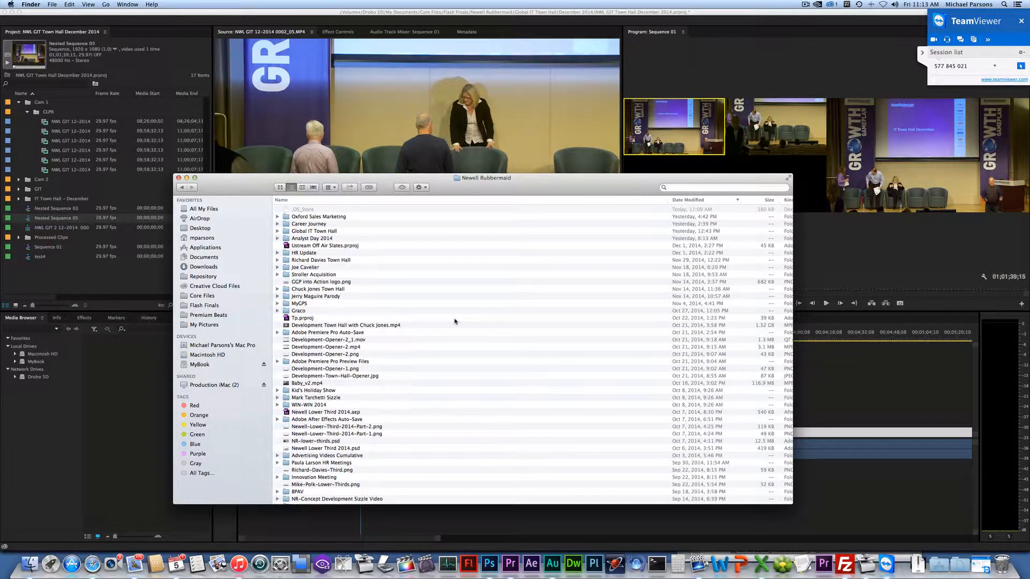
{"action": "double_click", "coordinate": [301, 297]}
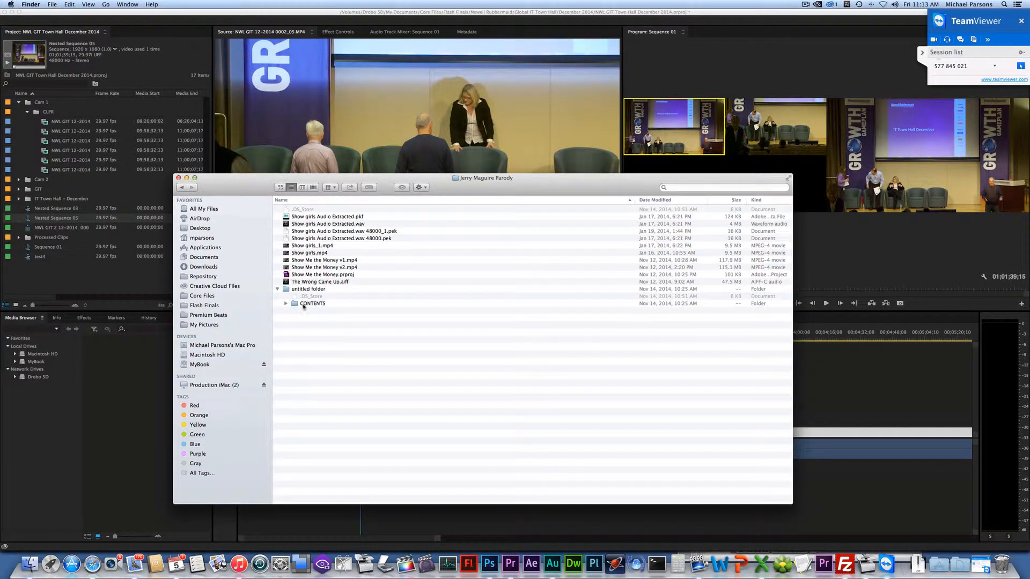
{"action": "left_click", "coordinate": [184, 190]}
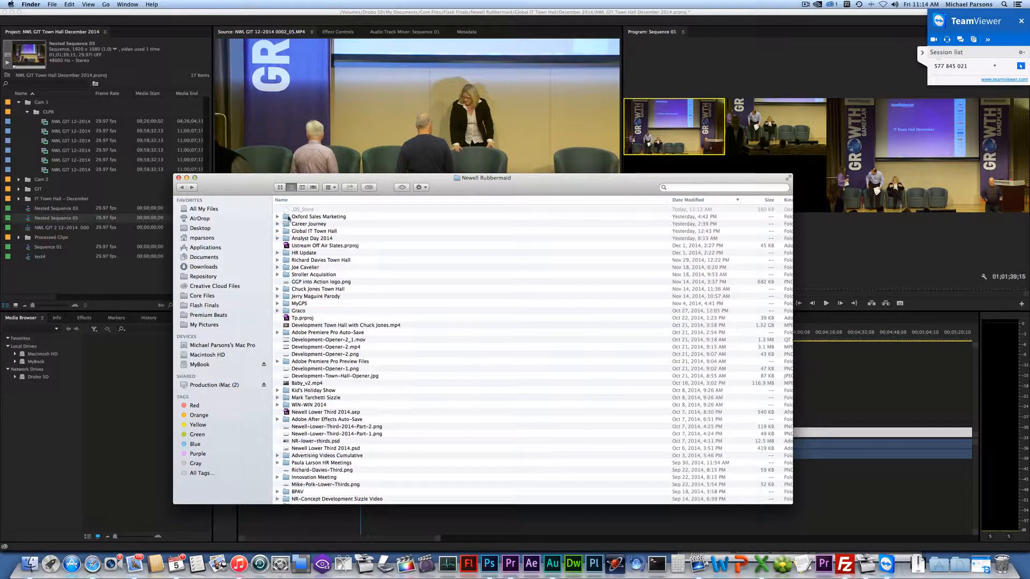
- Expand the Oxford Sales Marketing folder and point out its Adobe Premiere Pro Auto-Save and Preview Files folders
{"action": "left_click", "coordinate": [284, 219]}
{"action": "left_click", "coordinate": [278, 216]}
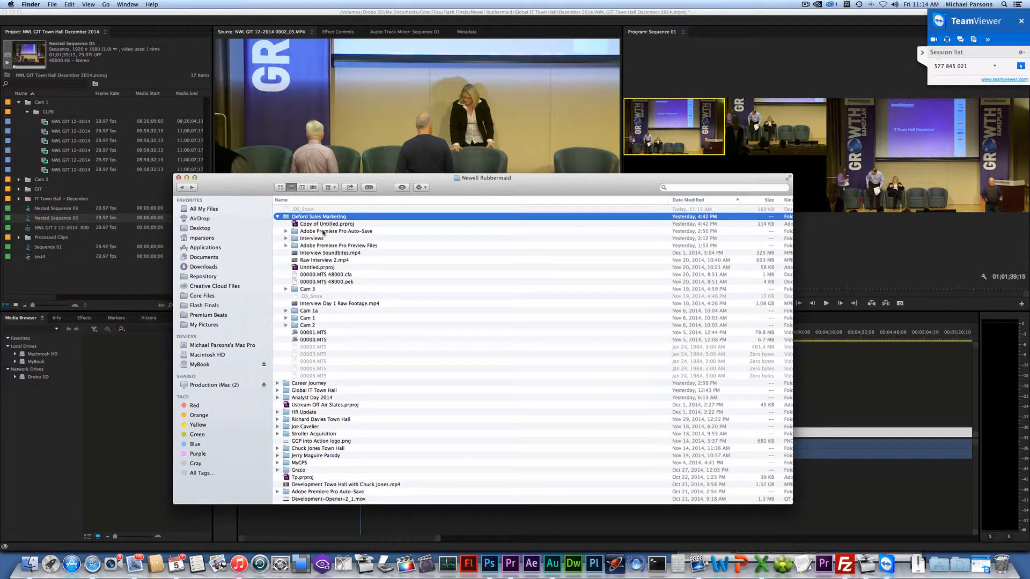
{"action": "left_click", "coordinate": [311, 234]}
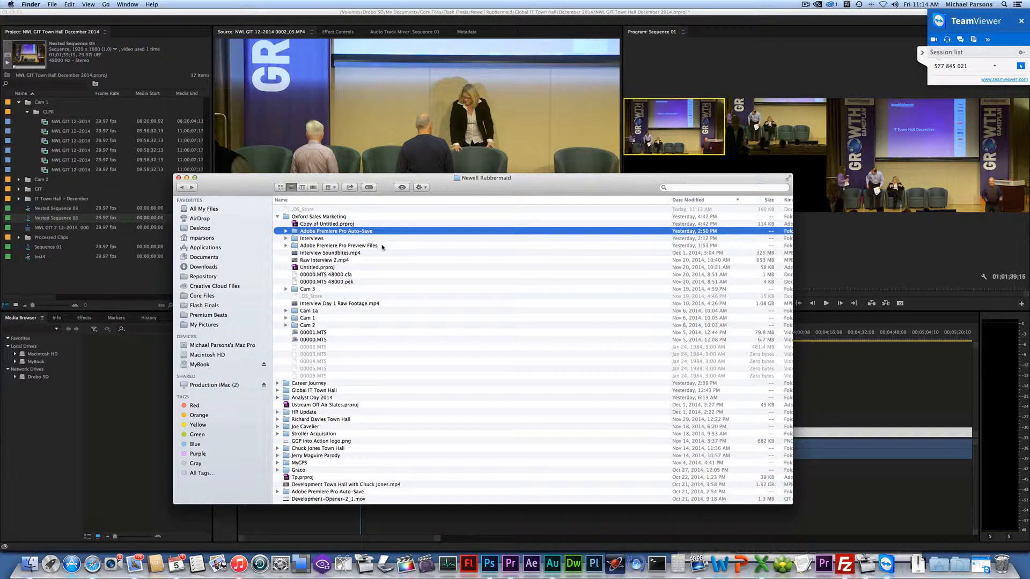
{"action": "left_click", "coordinate": [365, 246]}
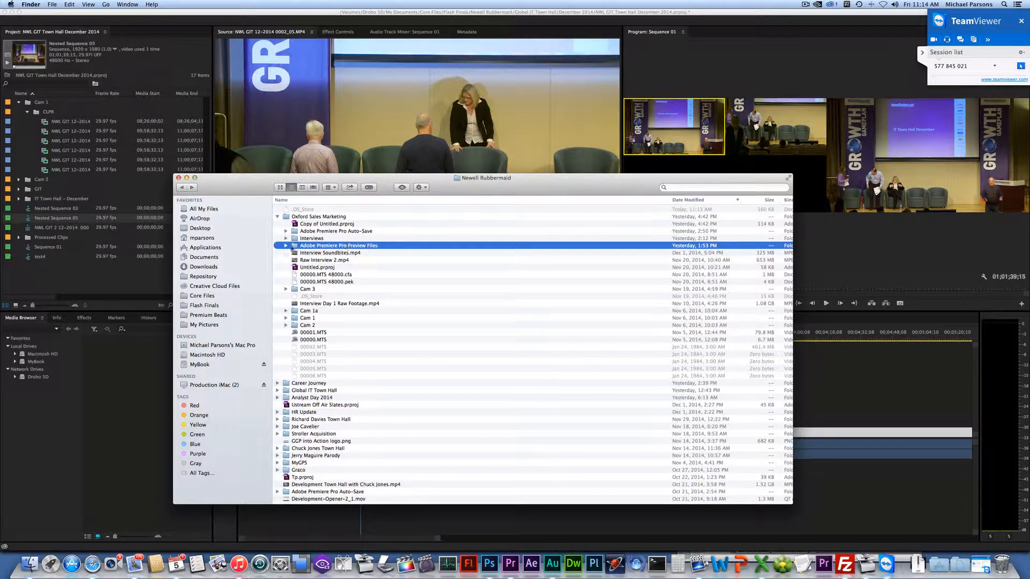
- Examine the PRV subfolders of the Adobe Premiere Pro Preview Files folder, and collapse them again
{"action": "left_click", "coordinate": [286, 245]}
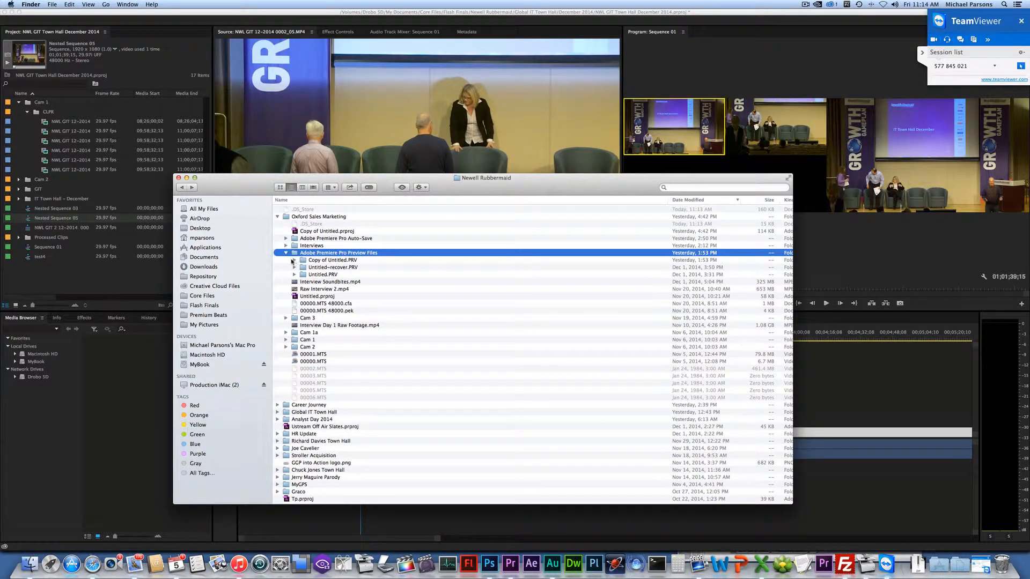
{"action": "left_click", "coordinate": [294, 268]}
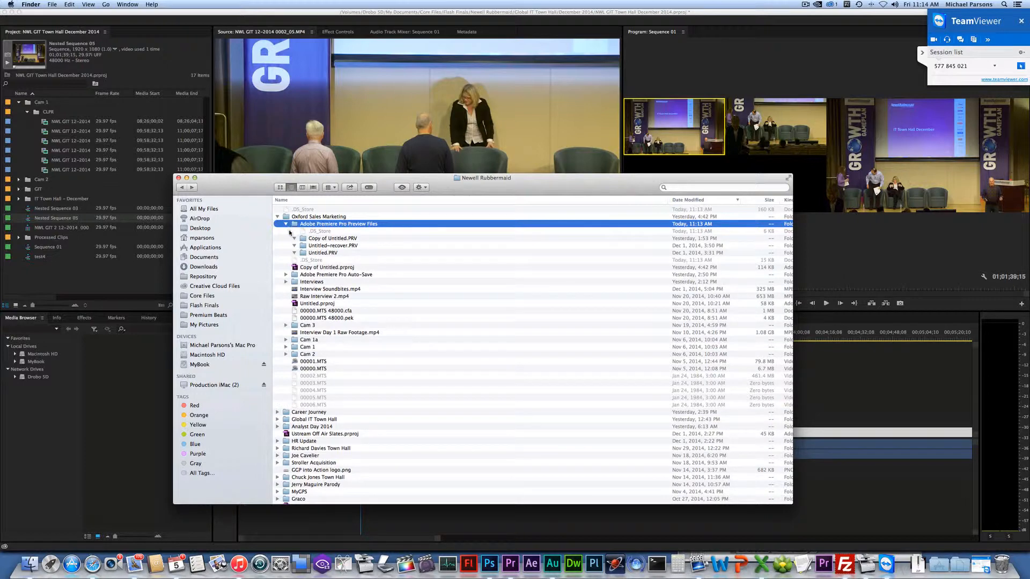
{"action": "left_click", "coordinate": [295, 253]}
{"action": "left_click", "coordinate": [295, 246]}
{"action": "left_click", "coordinate": [295, 239]}
{"action": "left_click", "coordinate": [287, 225]}
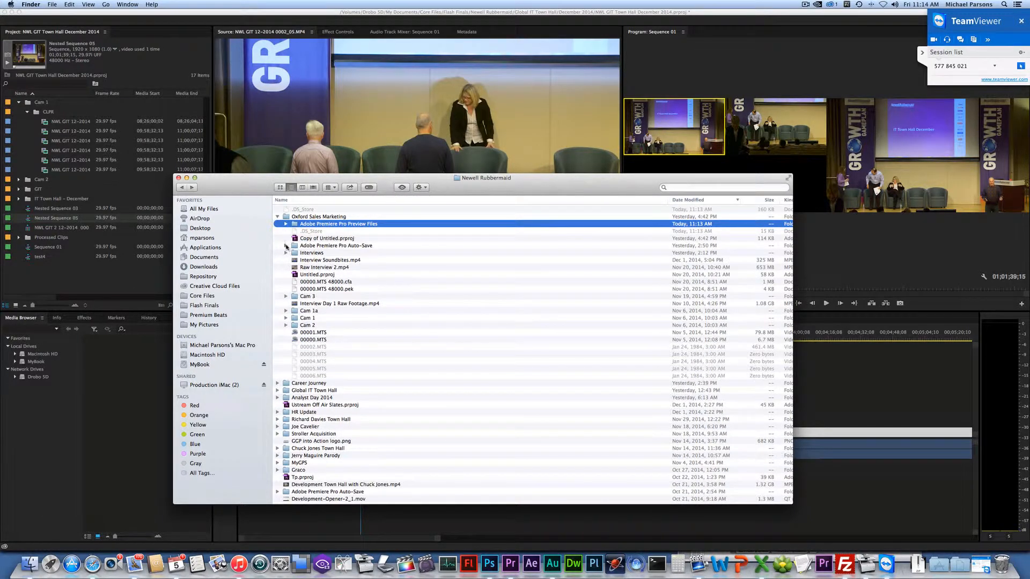
- Expand the Adobe Premiere Pro Auto-Save and Preview Files folders to show their contents together
{"action": "left_click", "coordinate": [287, 247]}
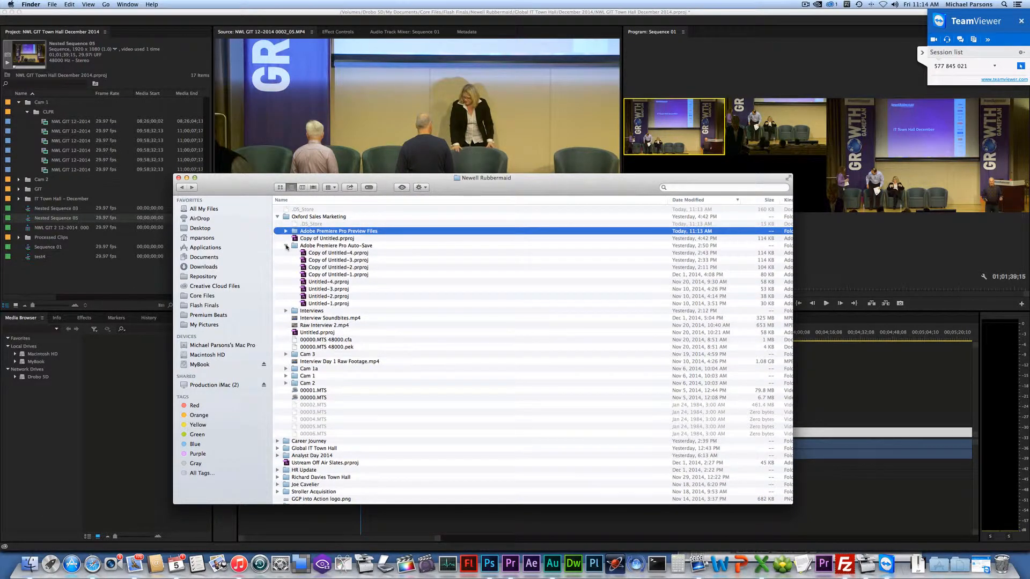
{"action": "left_click", "coordinate": [287, 246]}
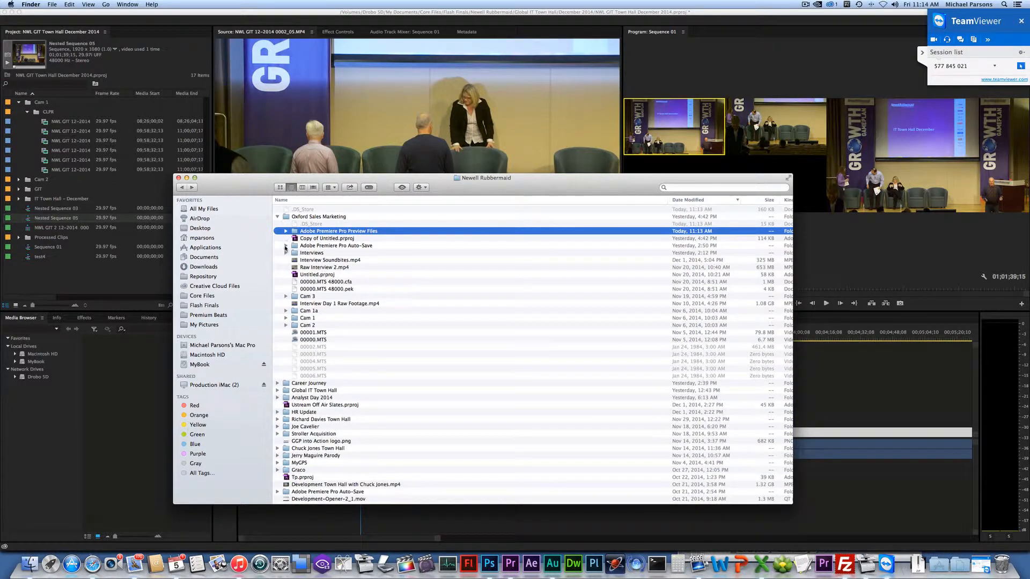
{"action": "left_click", "coordinate": [286, 246]}
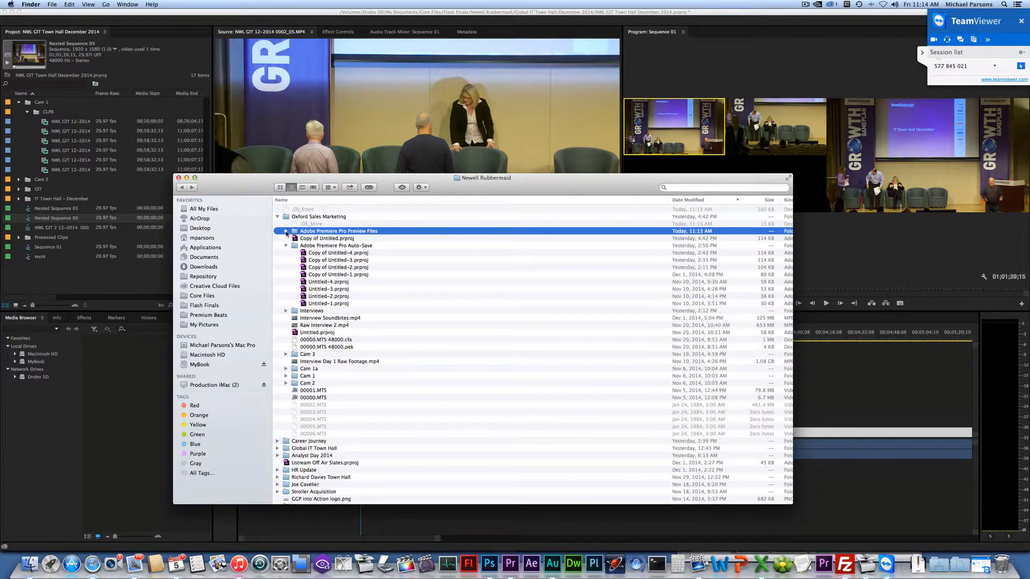
{"action": "left_click", "coordinate": [286, 231]}
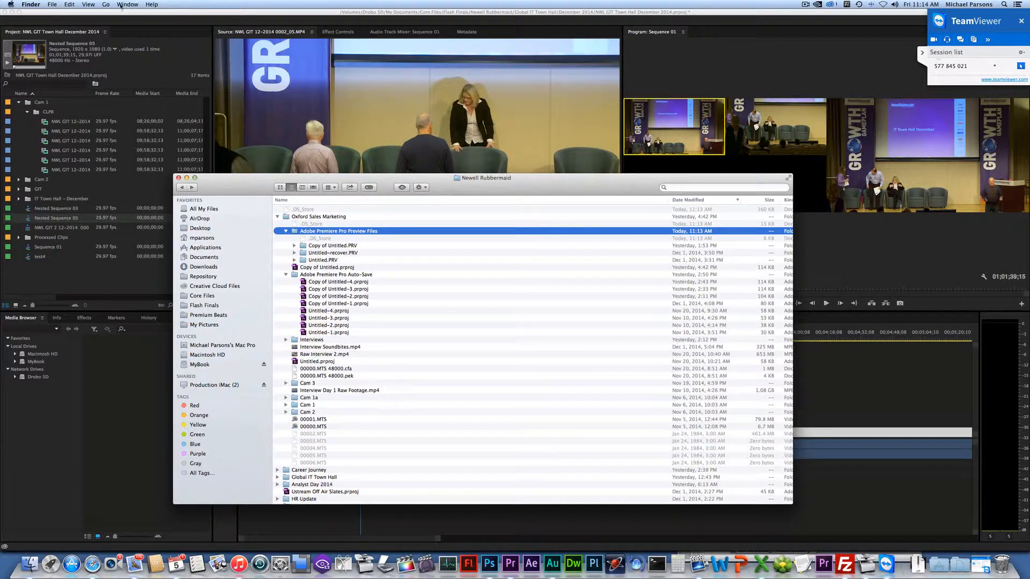
- Switch to Premiere Pro, clean the media cache database in the Media preferences, and close the dialog
{"action": "left_click", "coordinate": [133, 27]}
{"action": "left_click", "coordinate": [34, 4]}
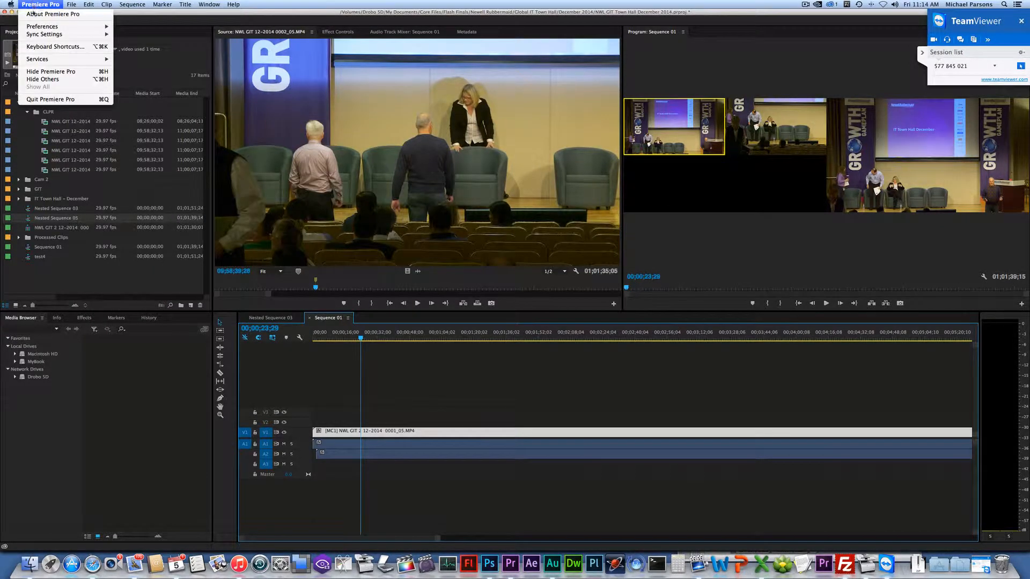
{"action": "mouse_move", "coordinate": [62, 27]}
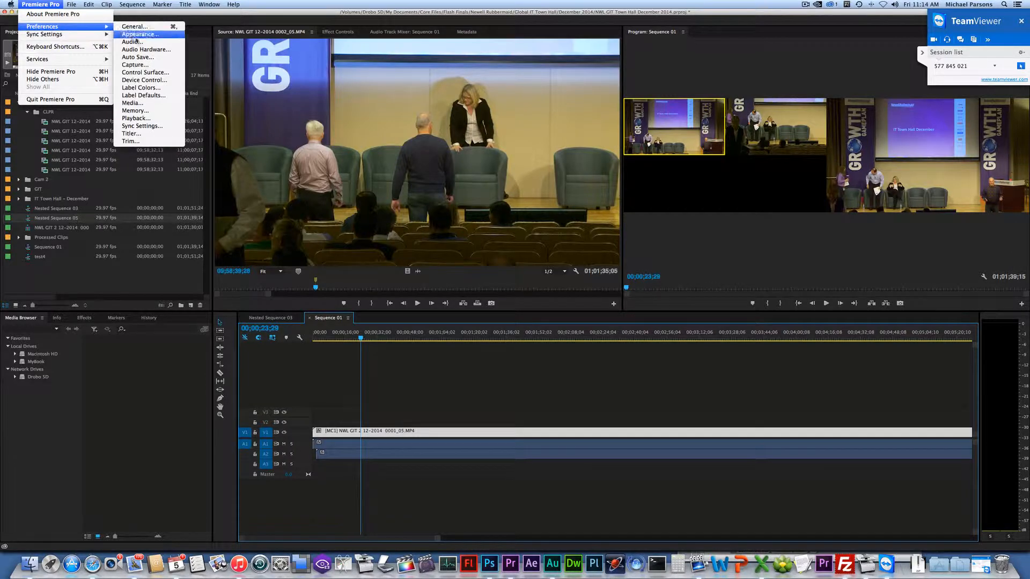
{"action": "left_click", "coordinate": [141, 105]}
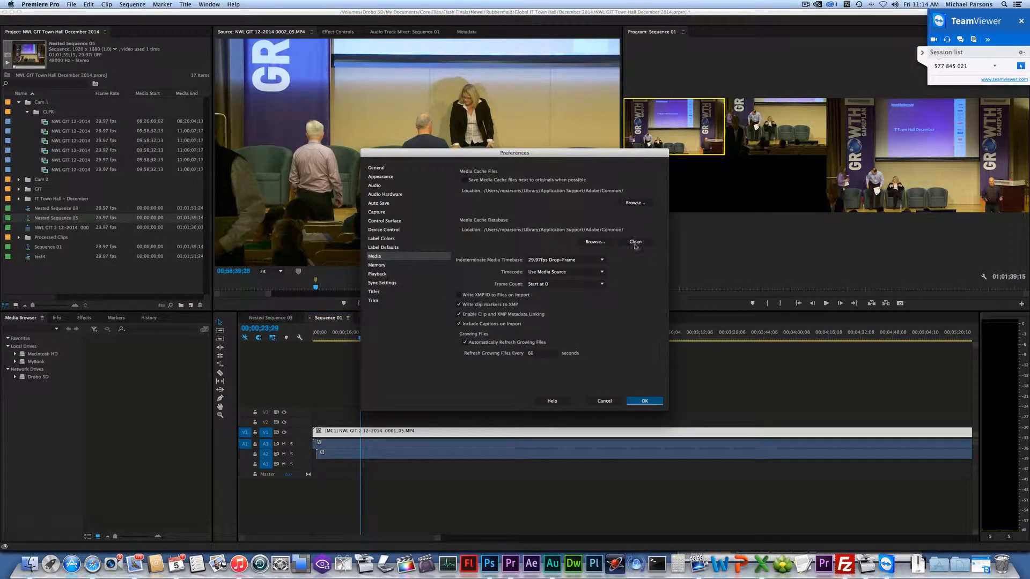
{"action": "left_click", "coordinate": [635, 242]}
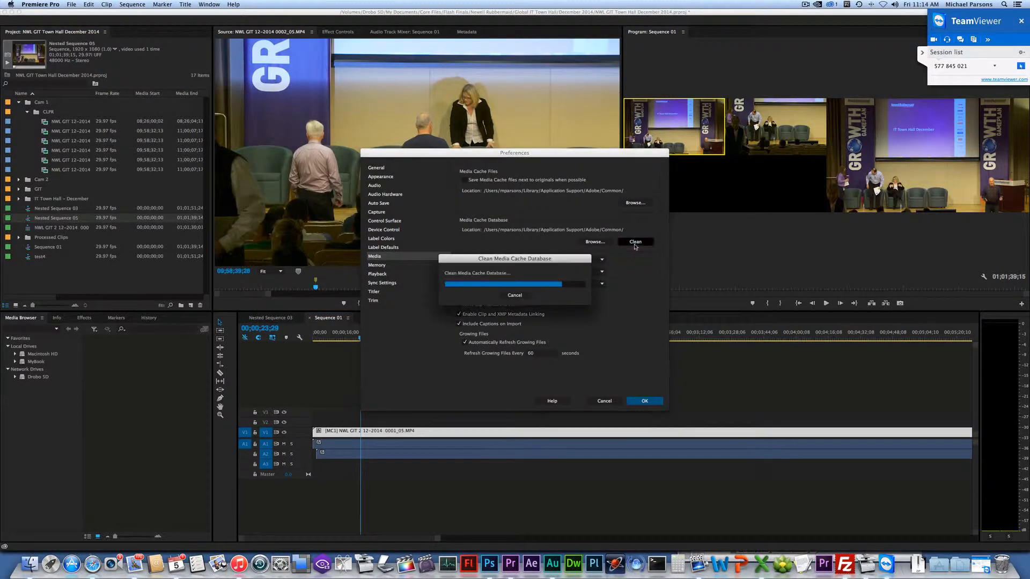
{"action": "left_click", "coordinate": [644, 402]}
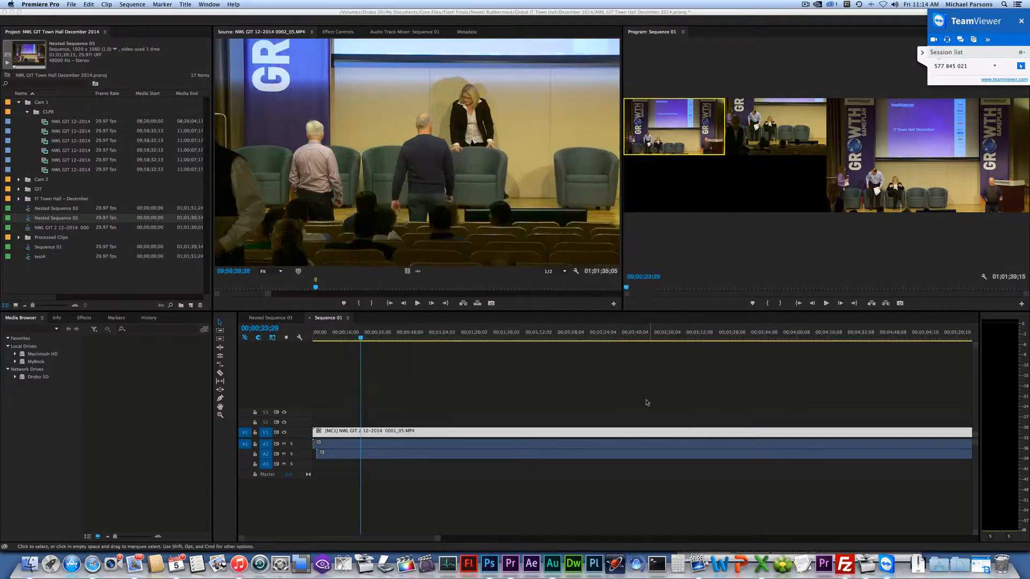
- Switch to Finder, copy the name of the Adobe Premiere Pro Preview Files folder, and search Flash Finals for it
{"action": "left_click", "coordinate": [31, 571]}
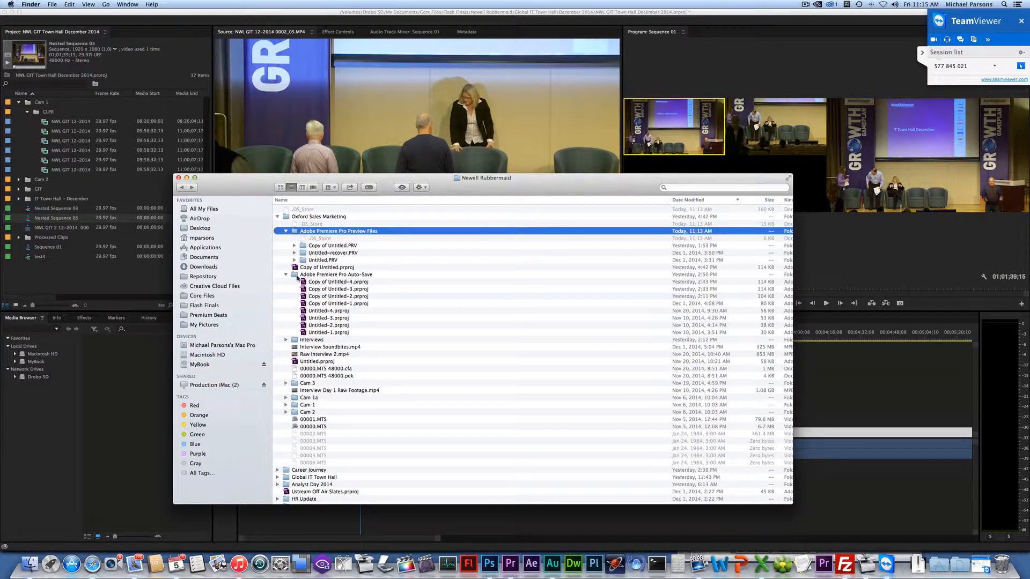
{"action": "left_click", "coordinate": [369, 232]}
{"action": "key", "text": "super+c"}
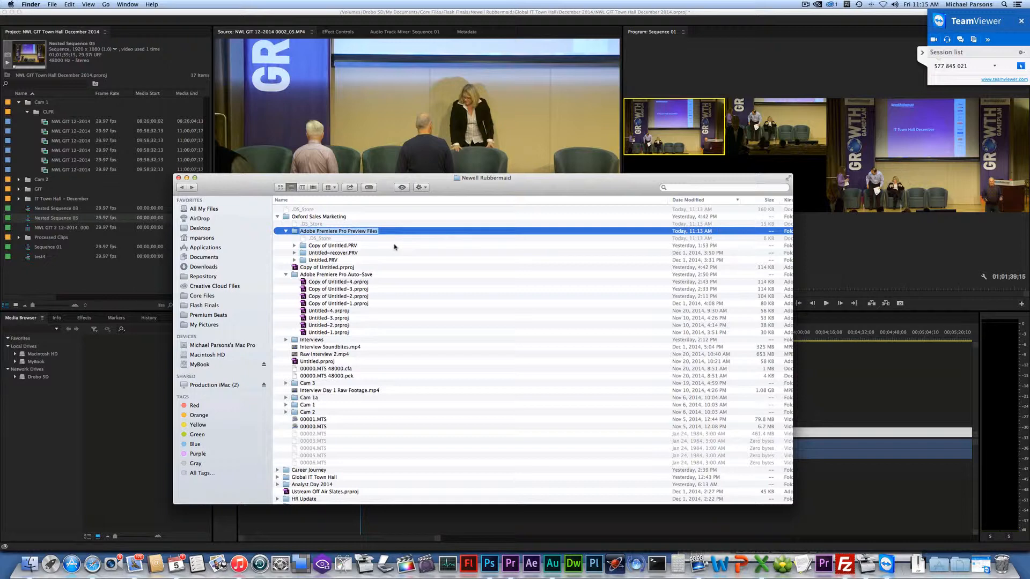
{"action": "left_click", "coordinate": [207, 306]}
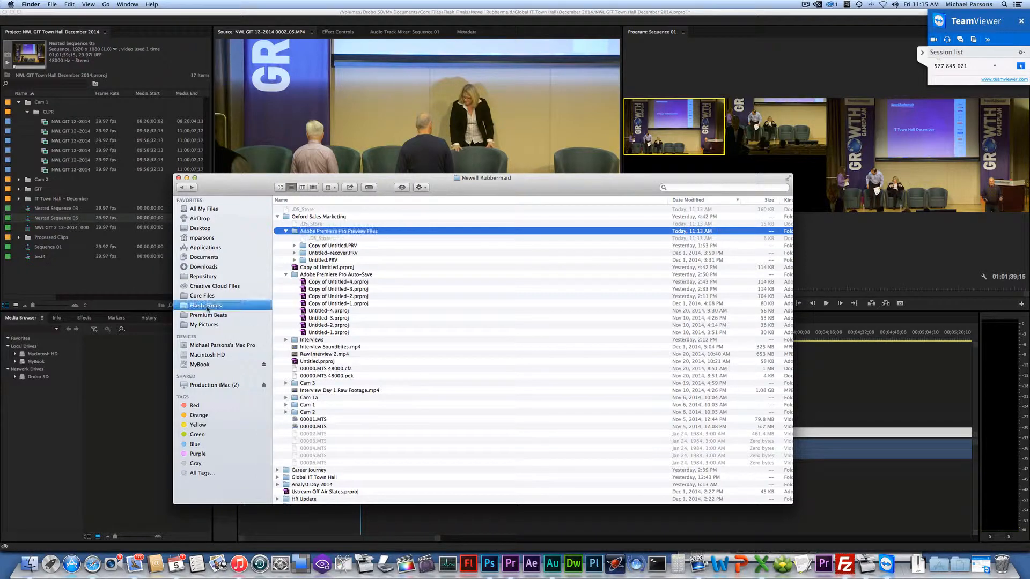
{"action": "left_click", "coordinate": [710, 186]}
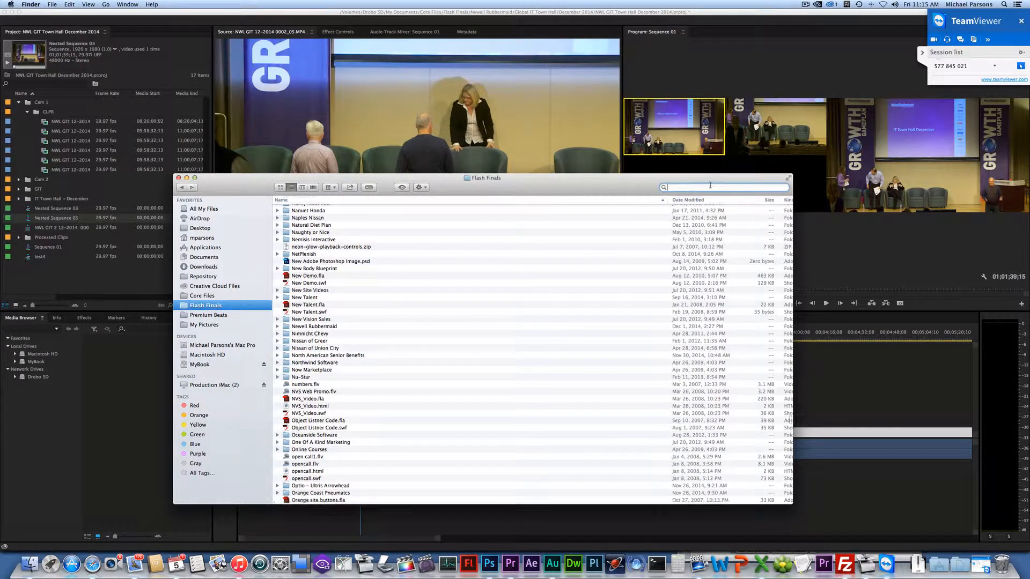
{"action": "key", "text": "super+v"}
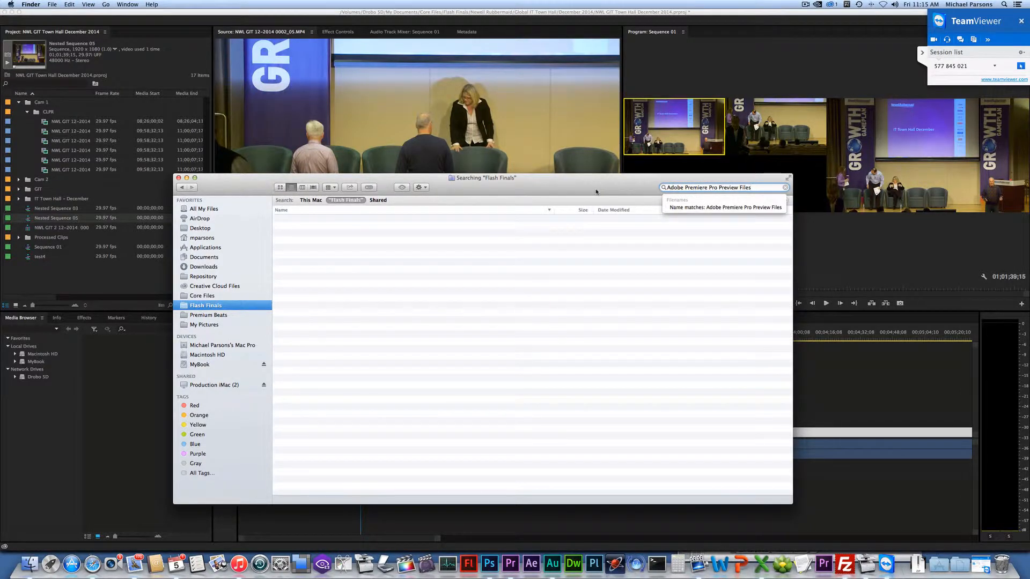
{"action": "key", "text": "Return"}
- Copy the search text, view the desktop briefly, and clear the Flash Finals search
{"action": "key", "text": "super+c"}
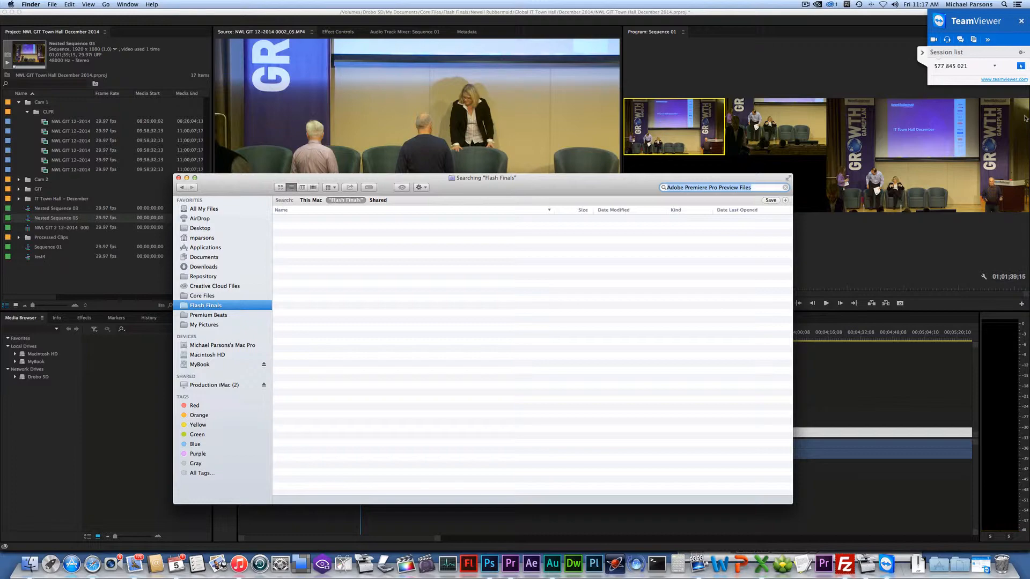
{"action": "key", "text": "F11"}
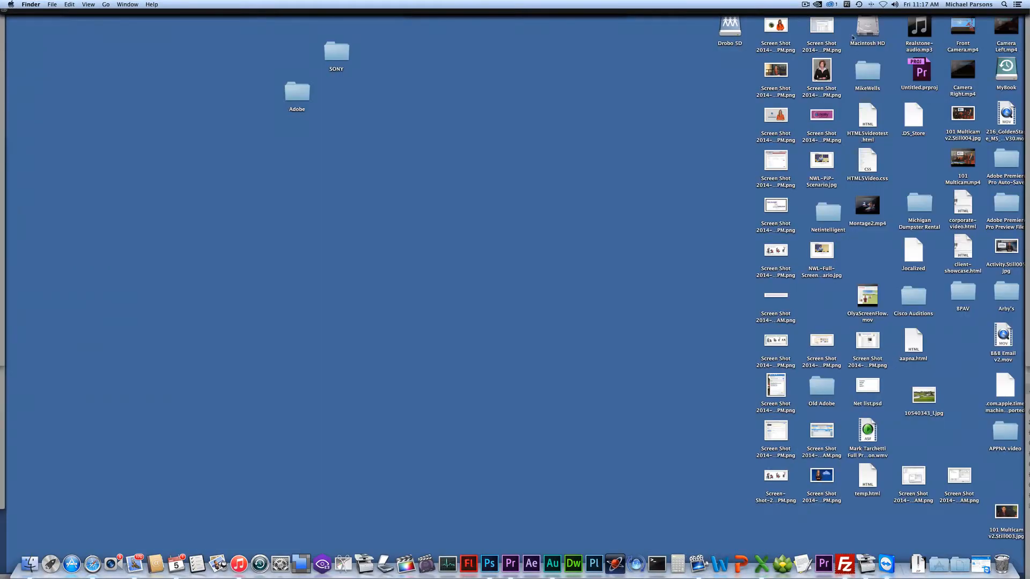
{"action": "key", "text": "F11"}
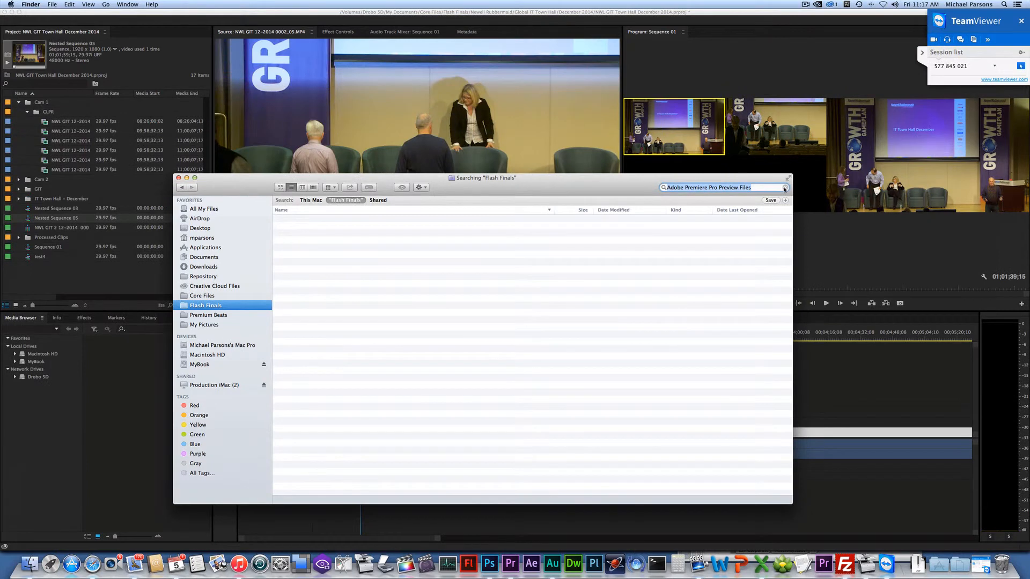
{"action": "left_click", "coordinate": [785, 188]}
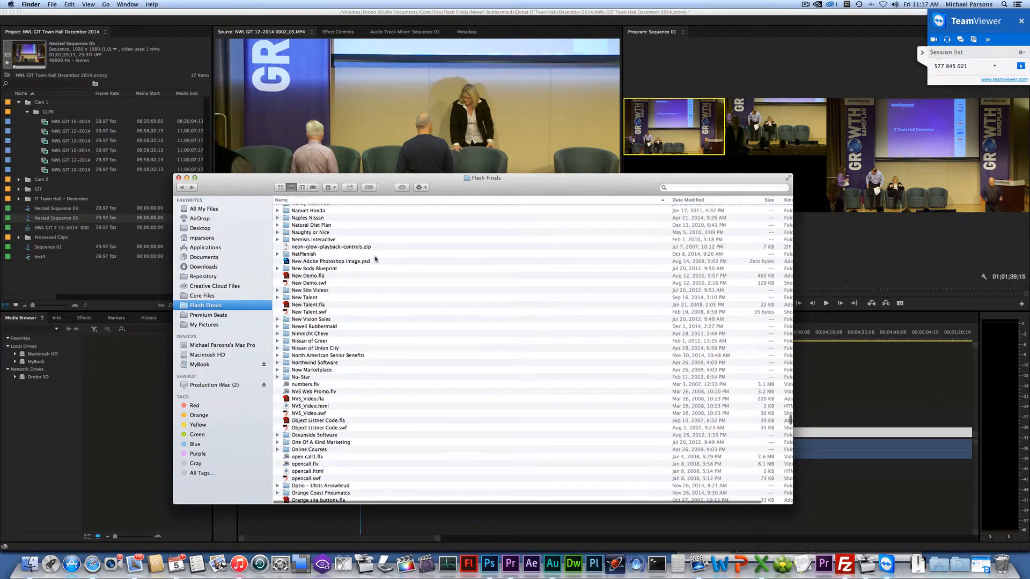
- Open the Newell Rubbermaid folder, search it for "Adobe Premiere Pro Preview Files", and clear the search
{"action": "left_click", "coordinate": [287, 327]}
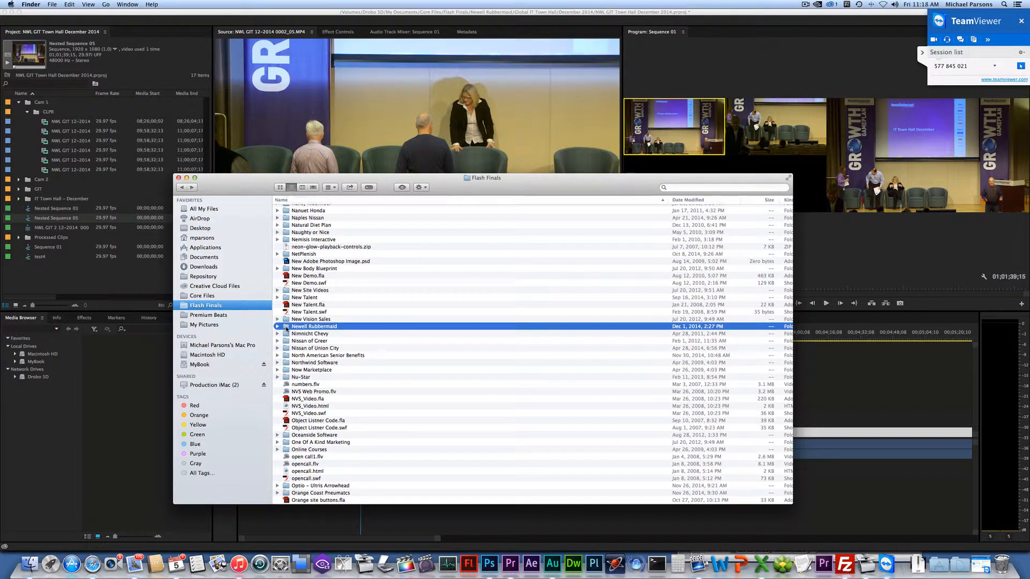
{"action": "double_click", "coordinate": [287, 327]}
{"action": "left_click", "coordinate": [717, 188]}
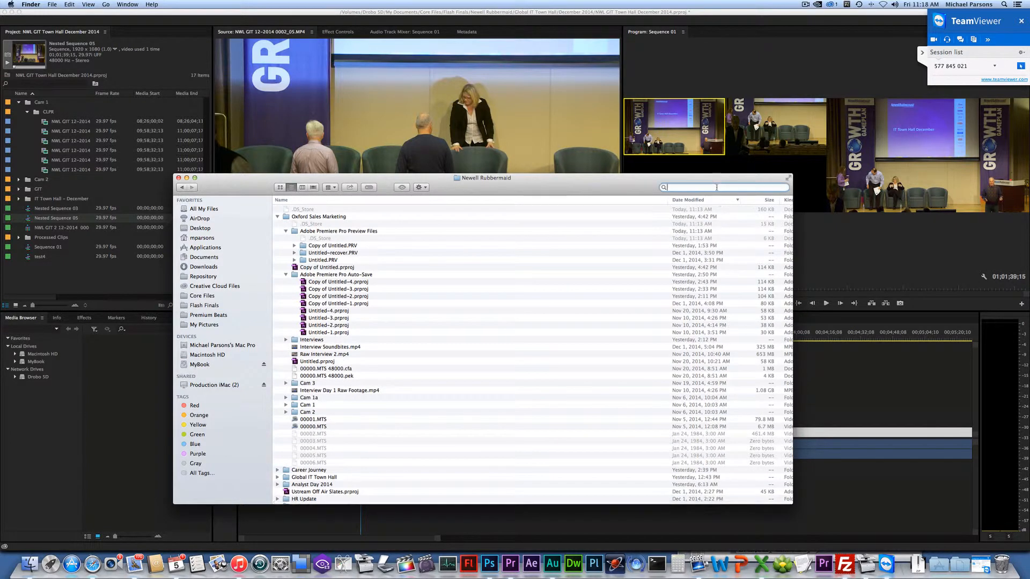
{"action": "key", "text": "super+v"}
{"action": "key", "text": "Return"}
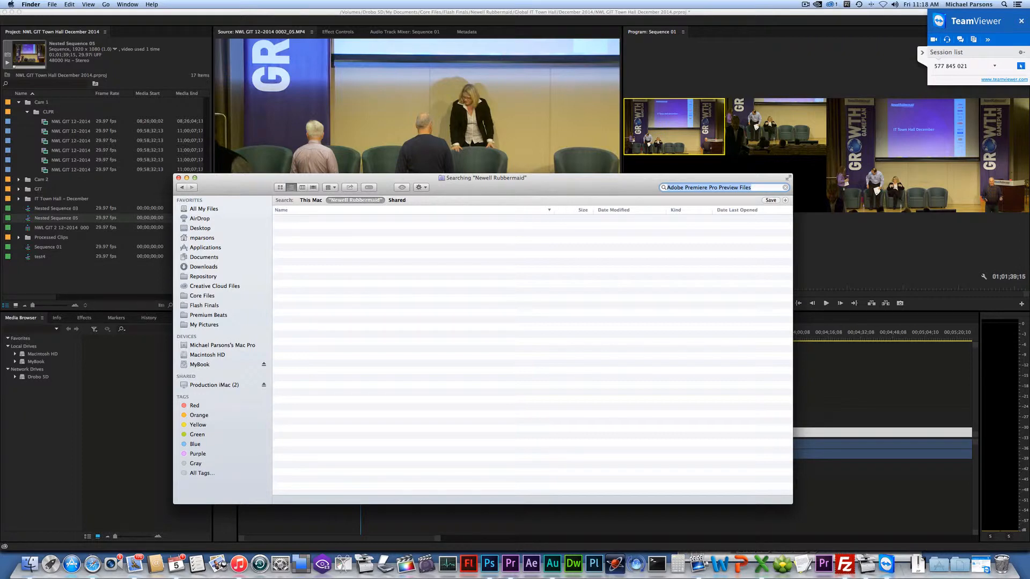
{"action": "left_click", "coordinate": [785, 188]}
- Open the Oxford Sales Marketing folder, search it for "Adobe Premiere Pro Preview Files", and go back to Newell Rubbermaid
{"action": "left_click", "coordinate": [285, 217]}
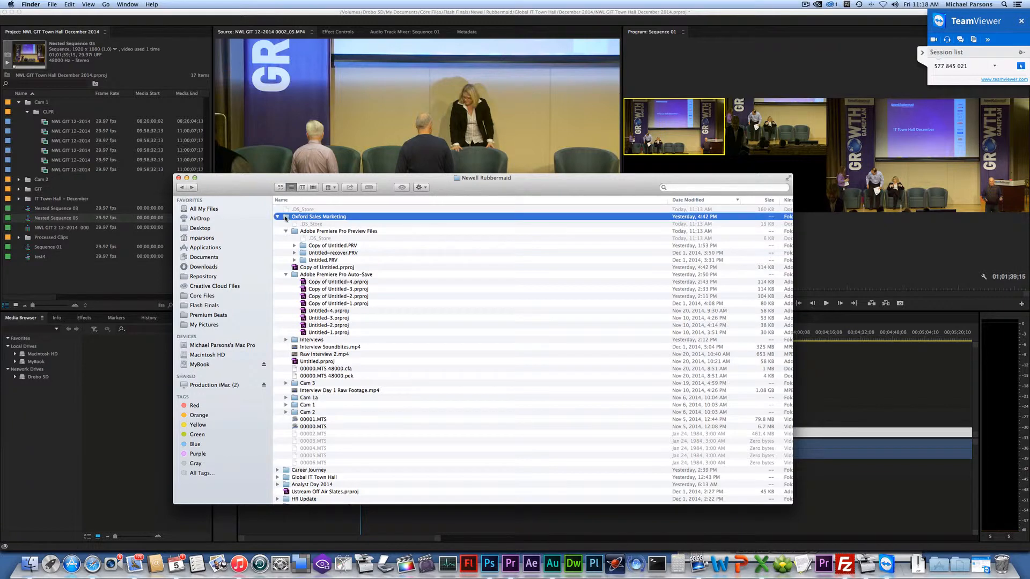
{"action": "double_click", "coordinate": [286, 217]}
{"action": "left_click", "coordinate": [707, 187]}
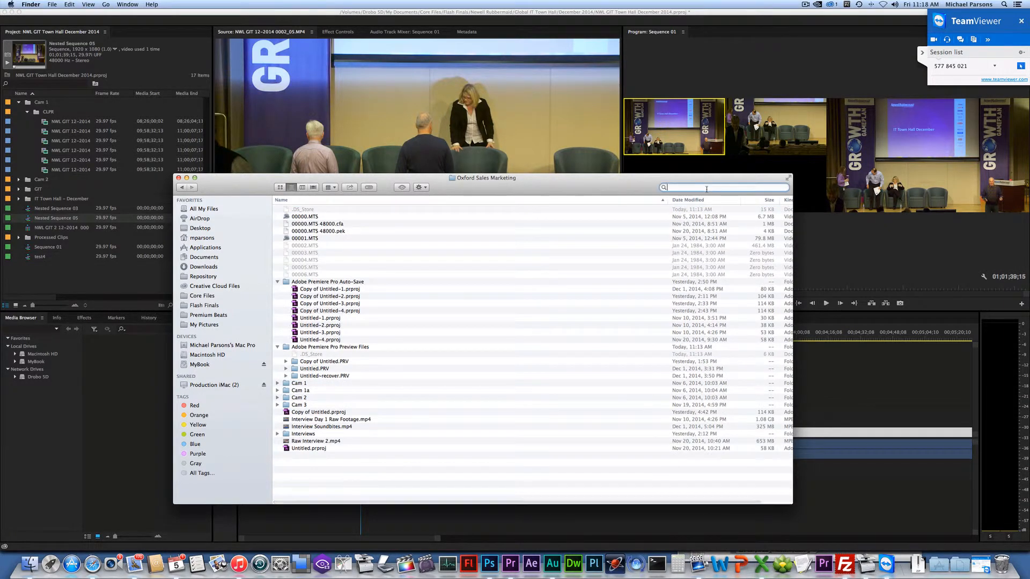
{"action": "key", "text": "super+v"}
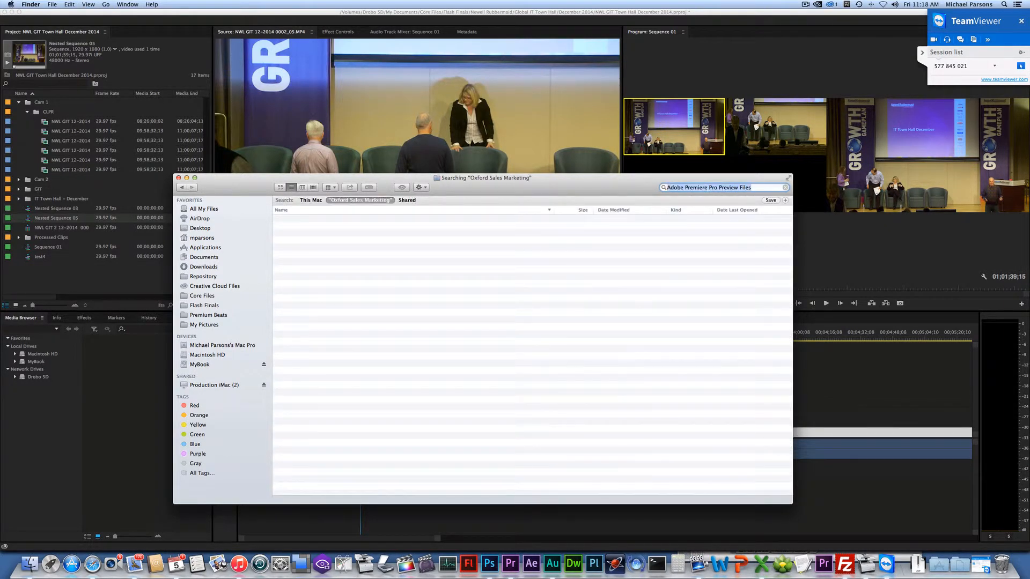
{"action": "left_click", "coordinate": [182, 187]}
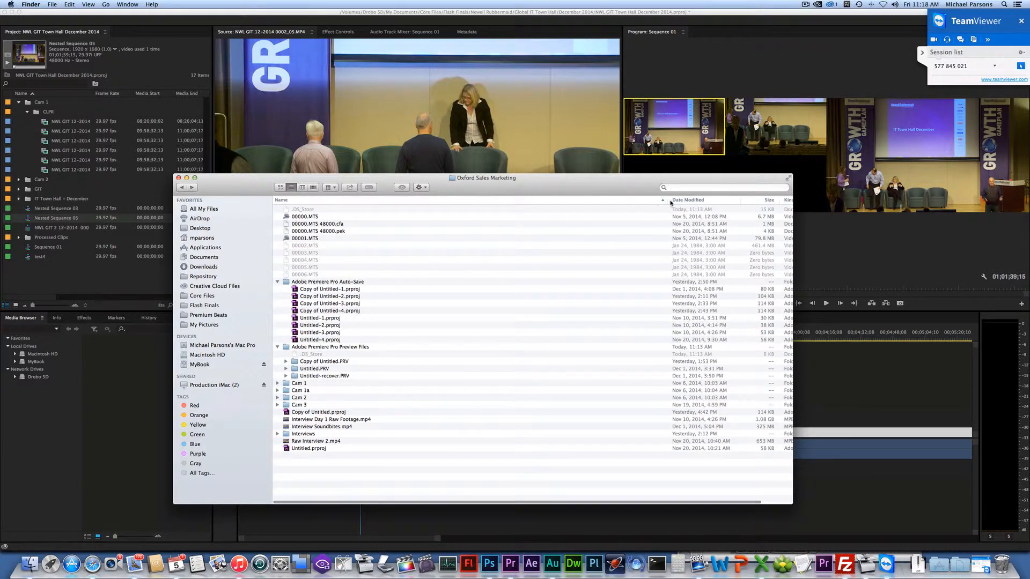
{"action": "left_click", "coordinate": [182, 188]}
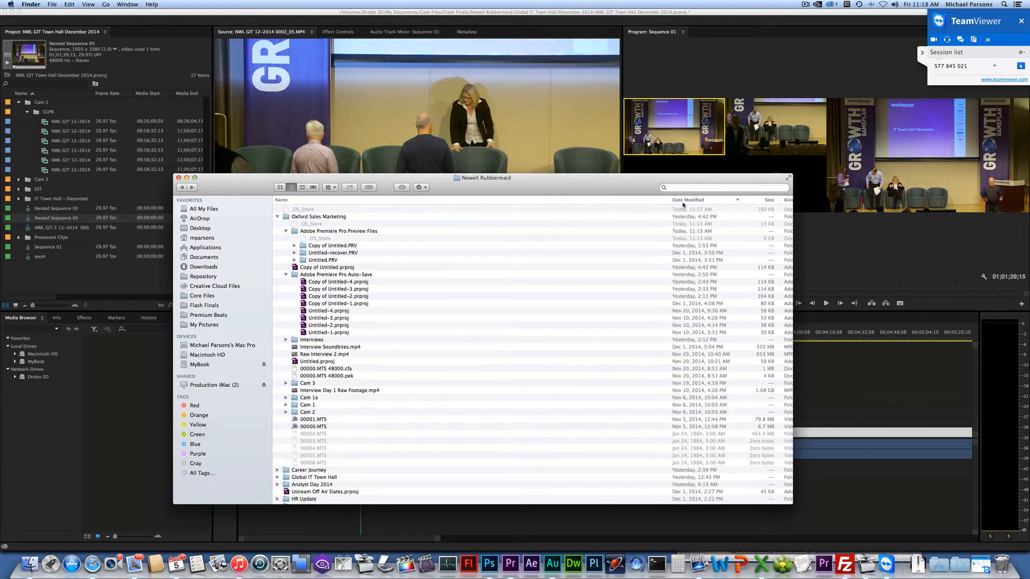
- Search Newell Rubbermaid for "Adobe Premiere Pro Preview Files" and immediately delete all the Preview Files folders found
{"action": "left_click", "coordinate": [695, 188]}
{"action": "key", "text": "super+v"}
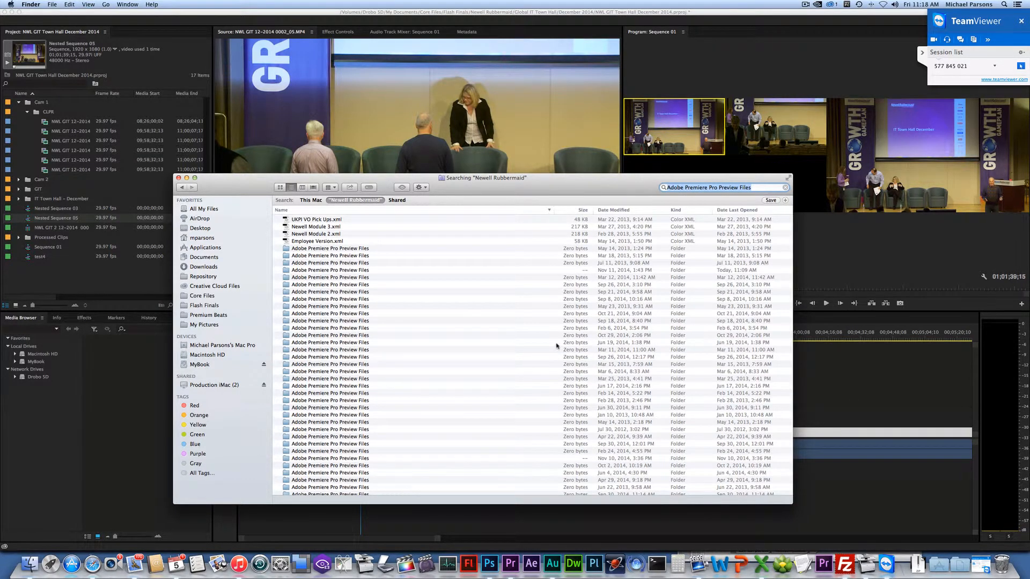
{"action": "scroll", "coordinate": [472, 333], "scroll_direction": "down", "scroll_amount": 3}
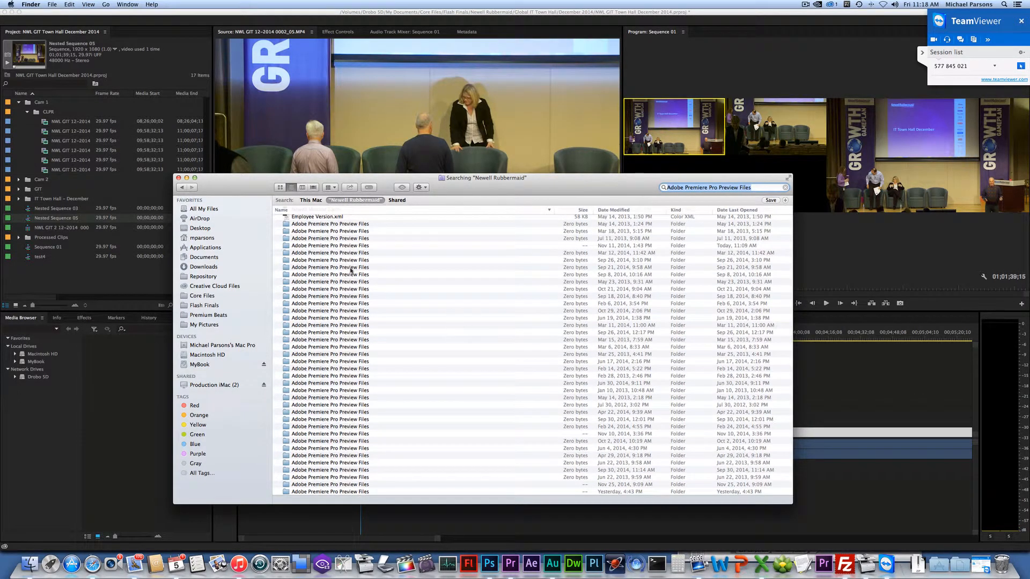
{"action": "left_click", "coordinate": [300, 226]}
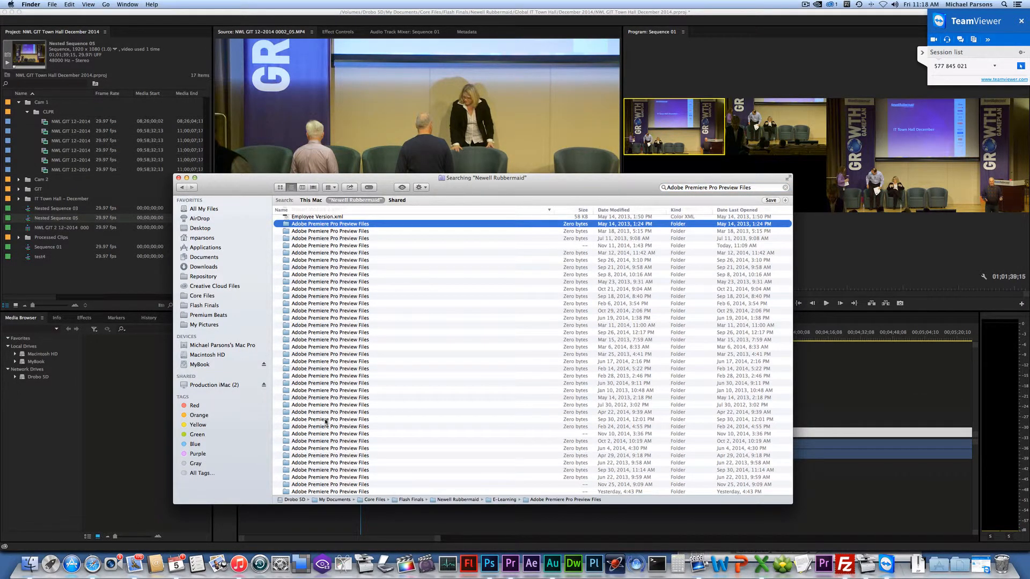
{"action": "left_click", "coordinate": [324, 492], "text": "shift"}
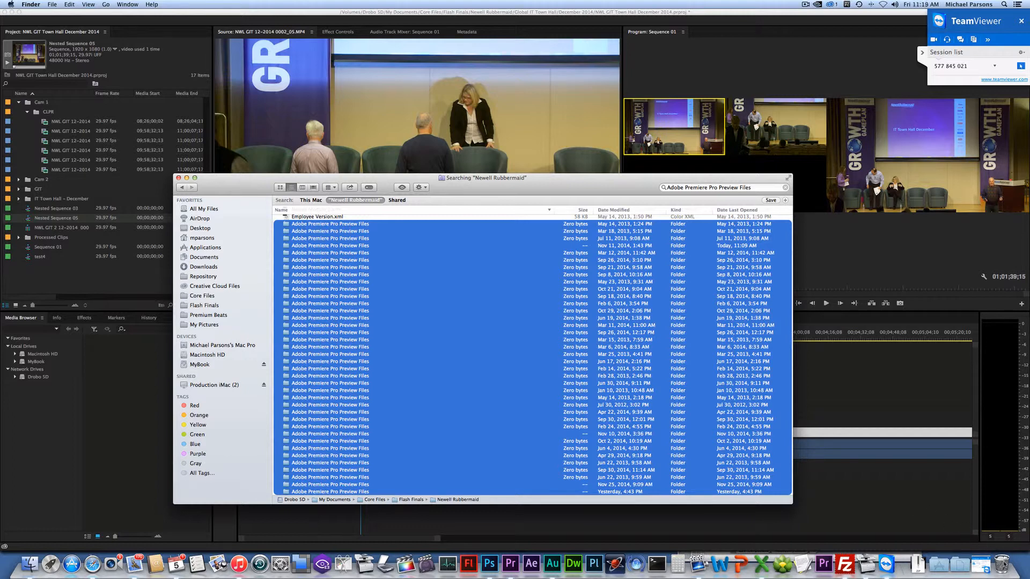
{"action": "left_click_drag", "start_coordinate": [325, 496], "coordinate": [1002, 565]}
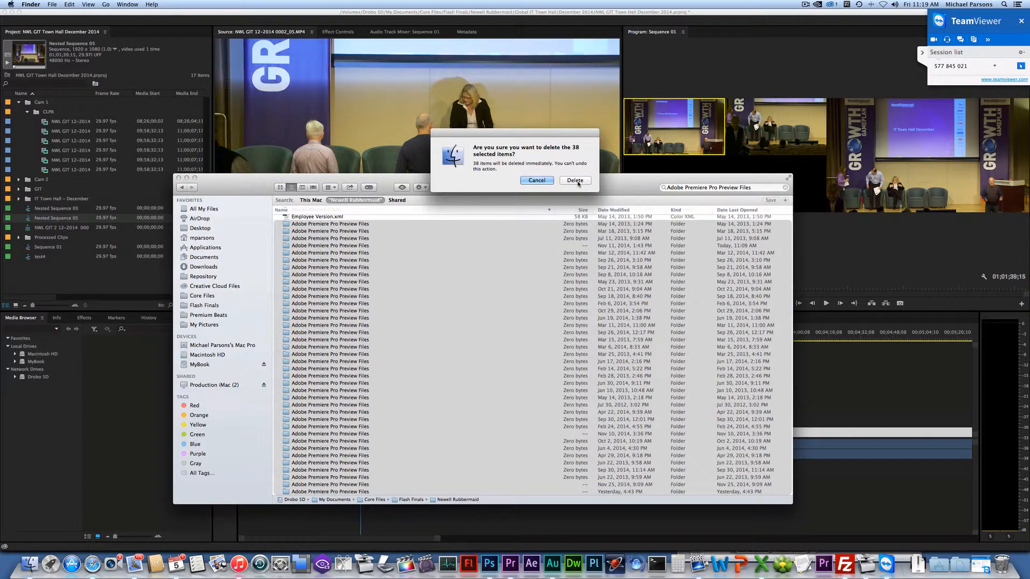
{"action": "left_click", "coordinate": [576, 181]}
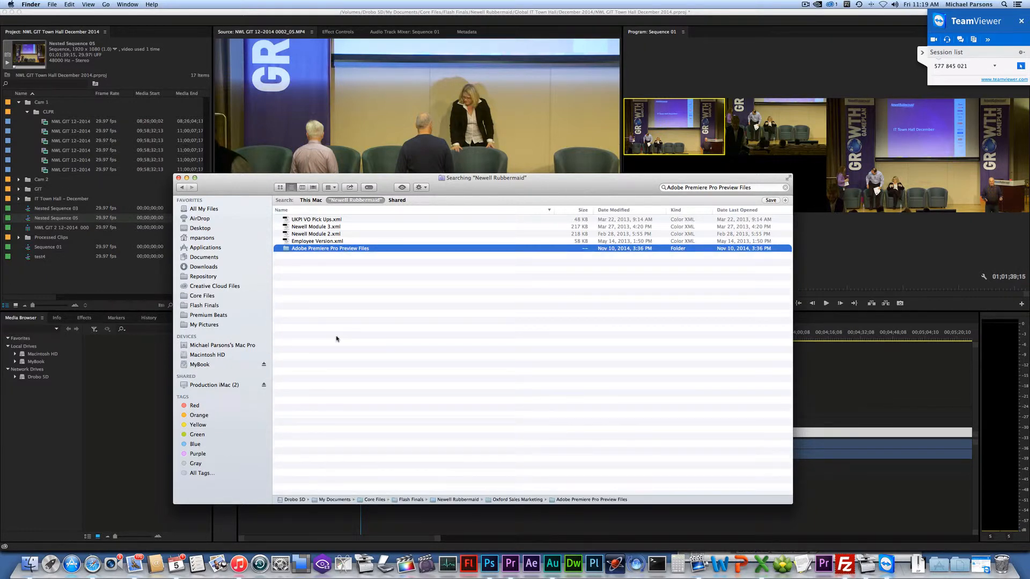
- Return to the Flash Finals folder and search it for "Adobe Premiere Pro Preview Files"
{"action": "left_click", "coordinate": [181, 188]}
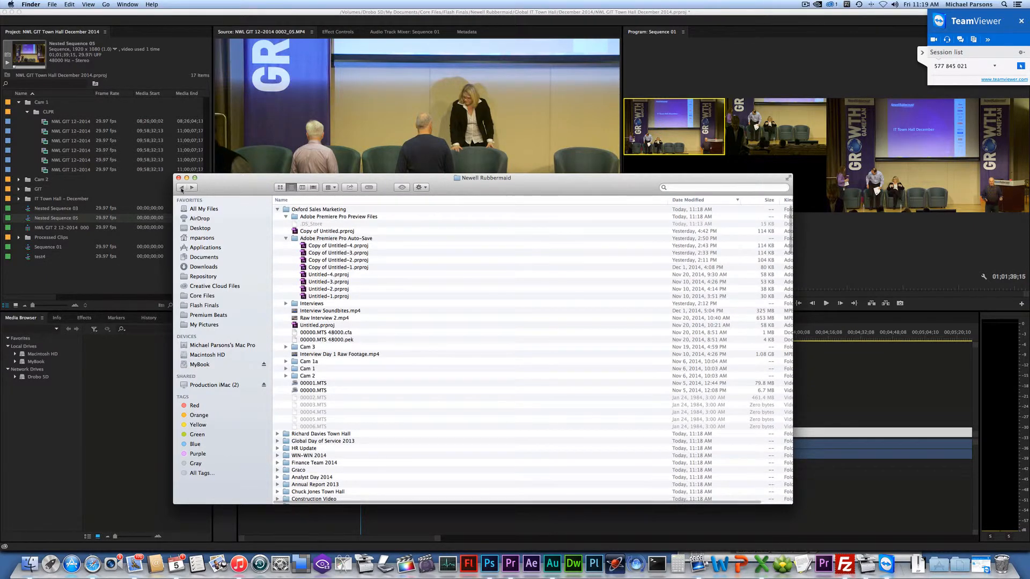
{"action": "left_click", "coordinate": [181, 187]}
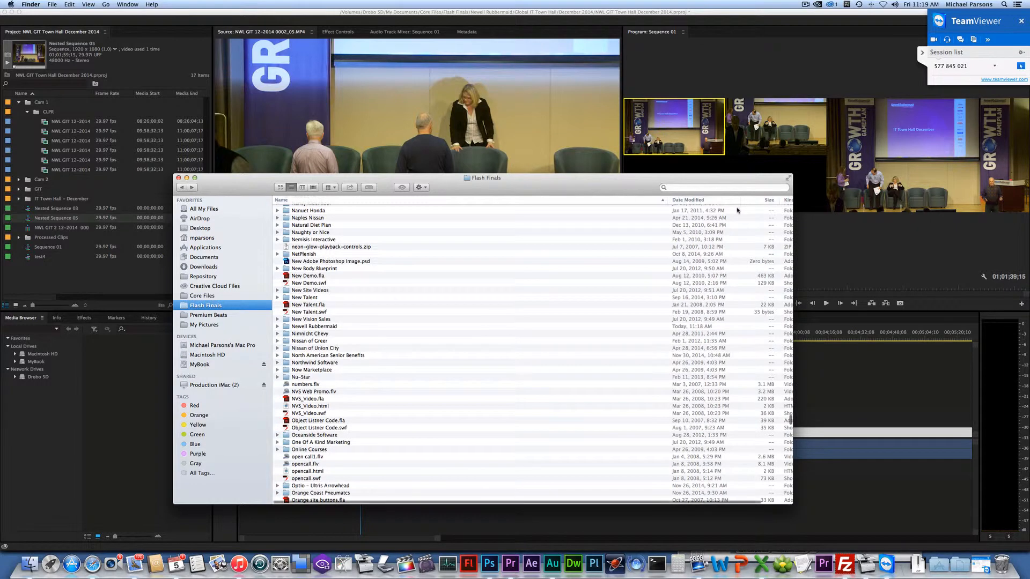
{"action": "left_click", "coordinate": [709, 186]}
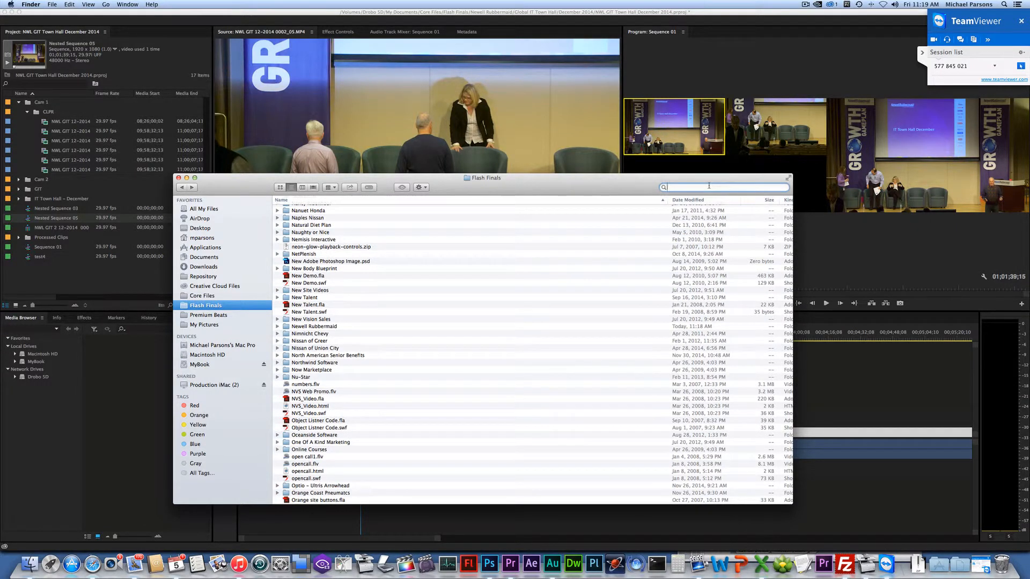
{"action": "key", "text": "super+v"}
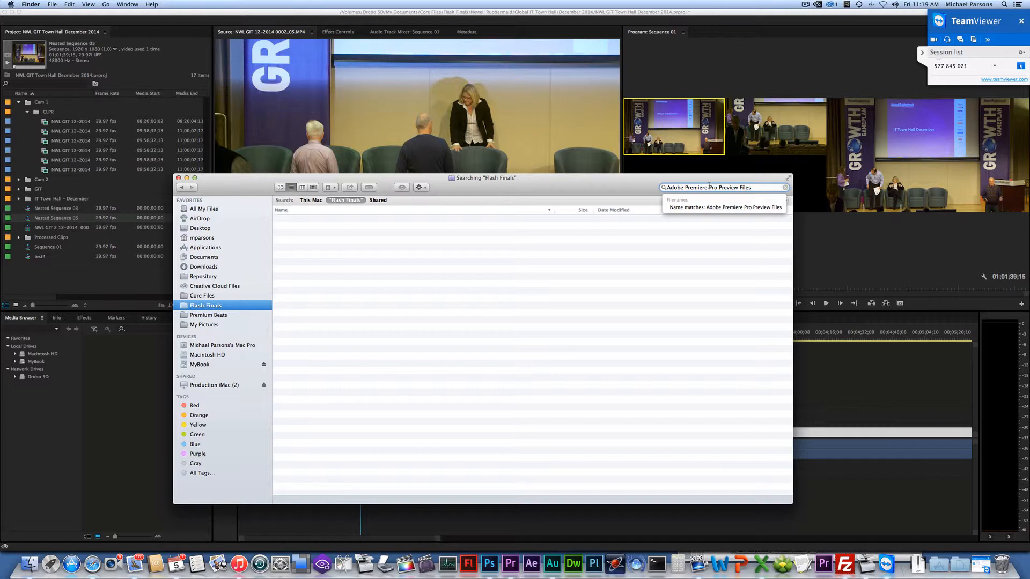
{"action": "key", "text": "Return"}
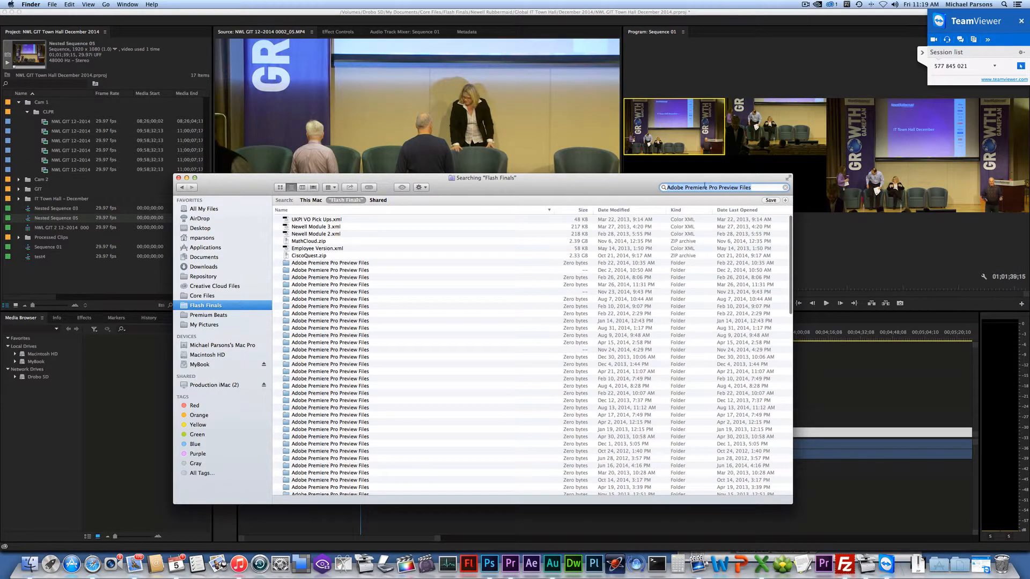
- Select the search results from CiscoQuest.zip through the last Adobe Premiere Pro Preview Files folder and delete them immediately
{"action": "left_click", "coordinate": [317, 257]}
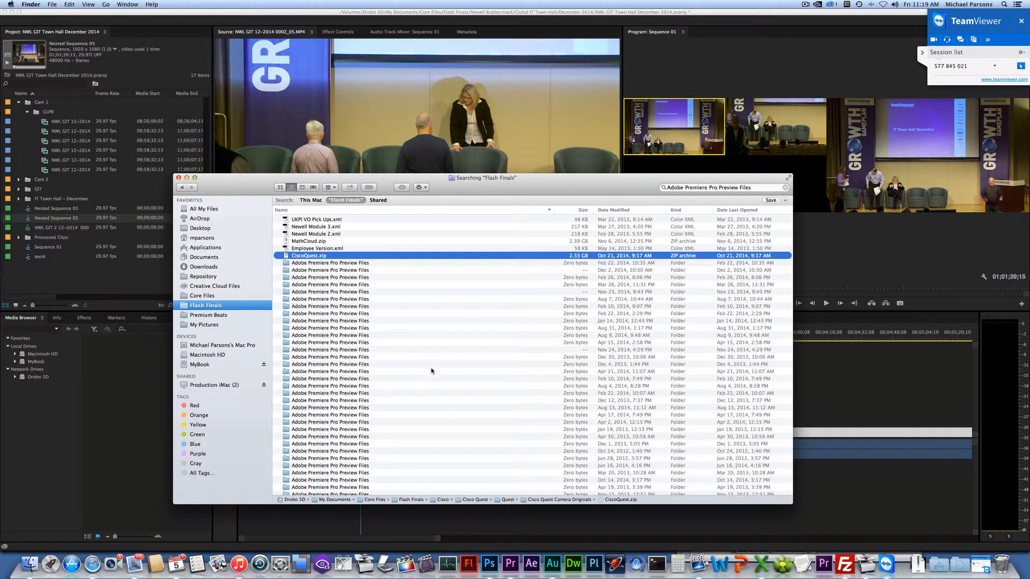
{"action": "scroll", "coordinate": [432, 370], "scroll_direction": "down", "scroll_amount": 15}
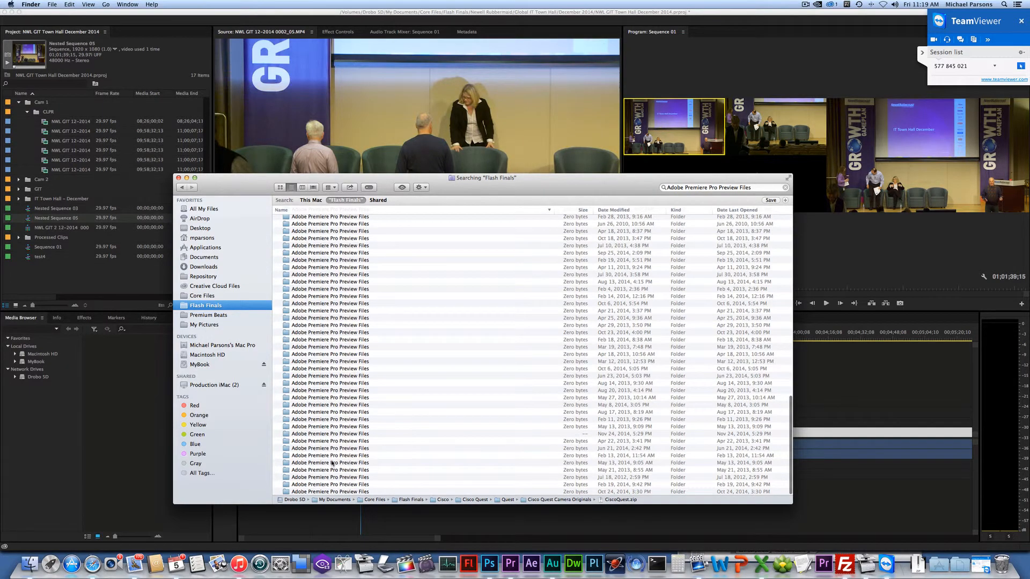
{"action": "left_click", "coordinate": [331, 493], "text": "shift"}
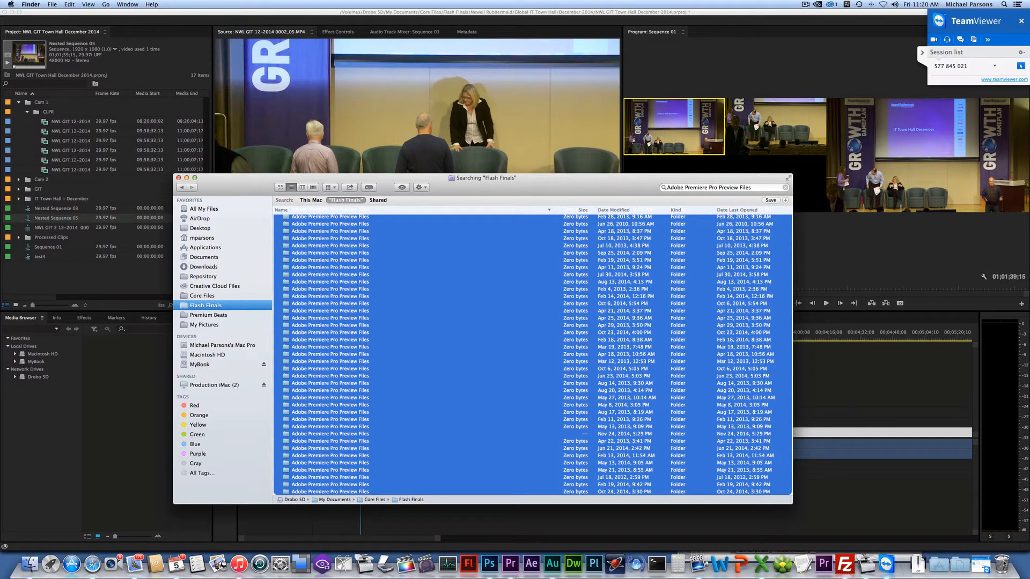
{"action": "left_click_drag", "start_coordinate": [330, 218], "coordinate": [1002, 564]}
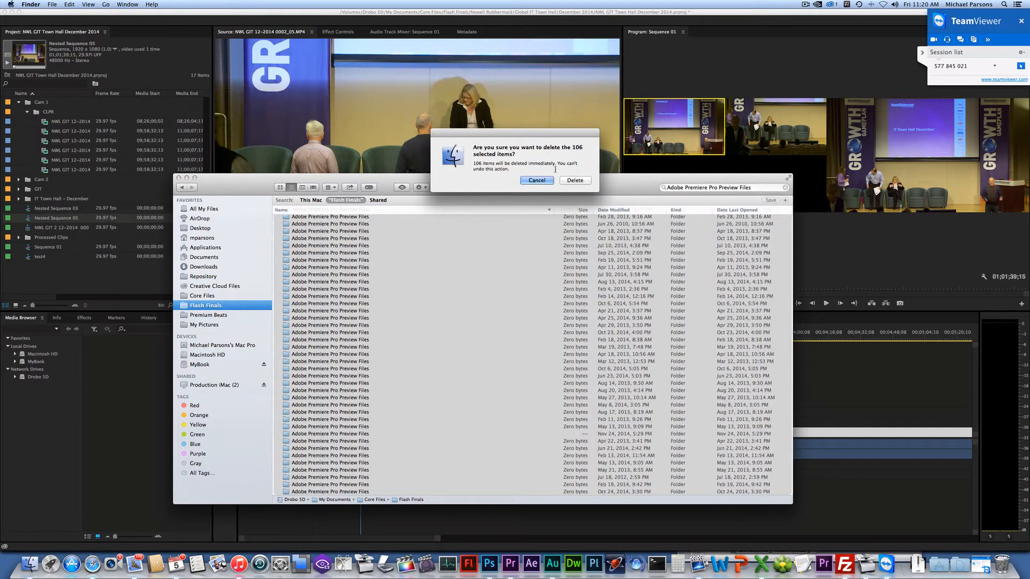
{"action": "left_click", "coordinate": [583, 182]}
{"action": "left_click", "coordinate": [806, 4]}
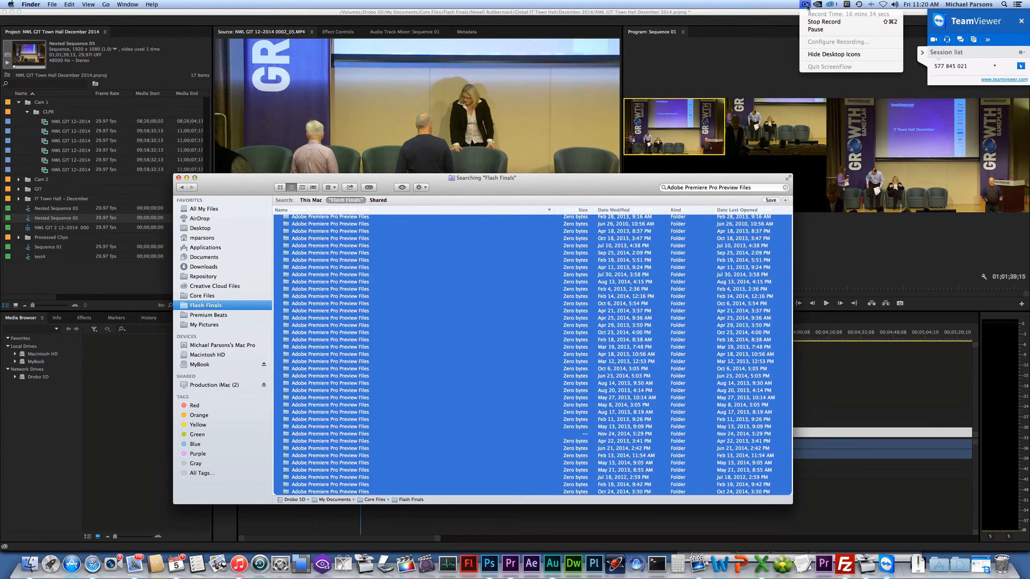